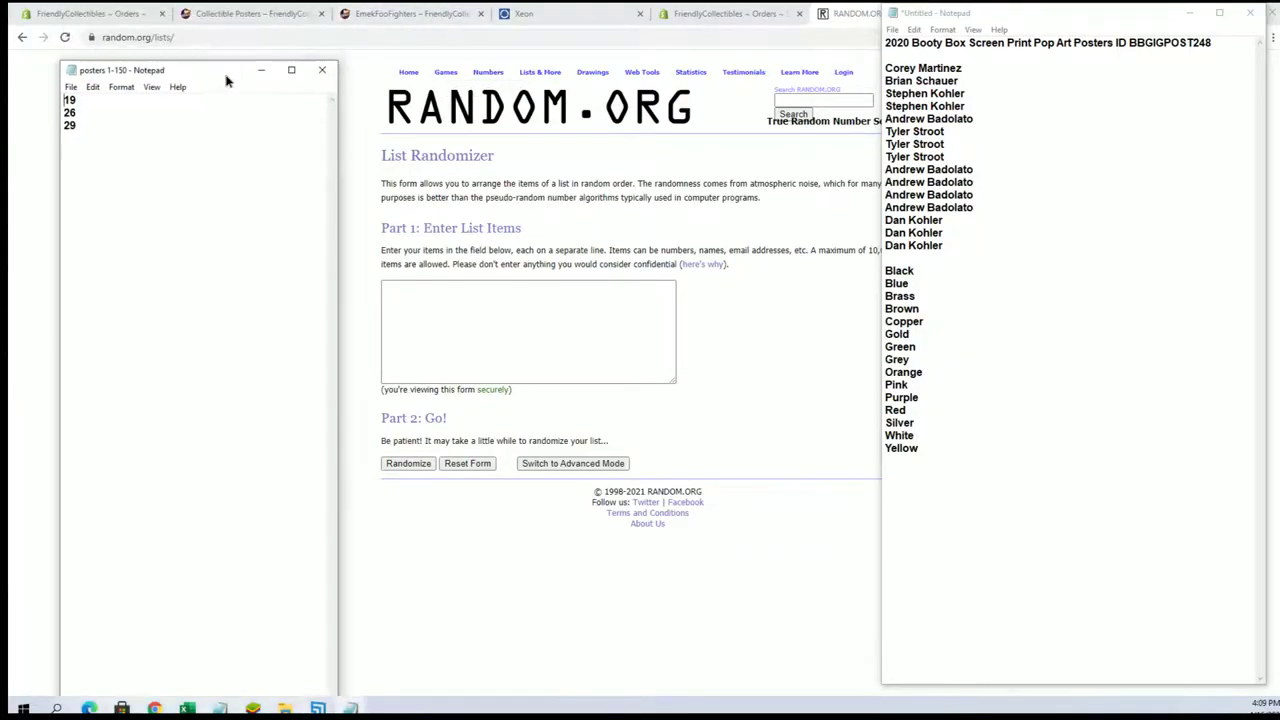
Step: Copy 19, 26 and 29 from Notepad into the list box and randomize them
{"action": "left_click", "coordinate": [141, 124]}
{"action": "left_click_drag", "start_coordinate": [77, 125], "coordinate": [63, 98]}
{"action": "right_click", "coordinate": [77, 109]}
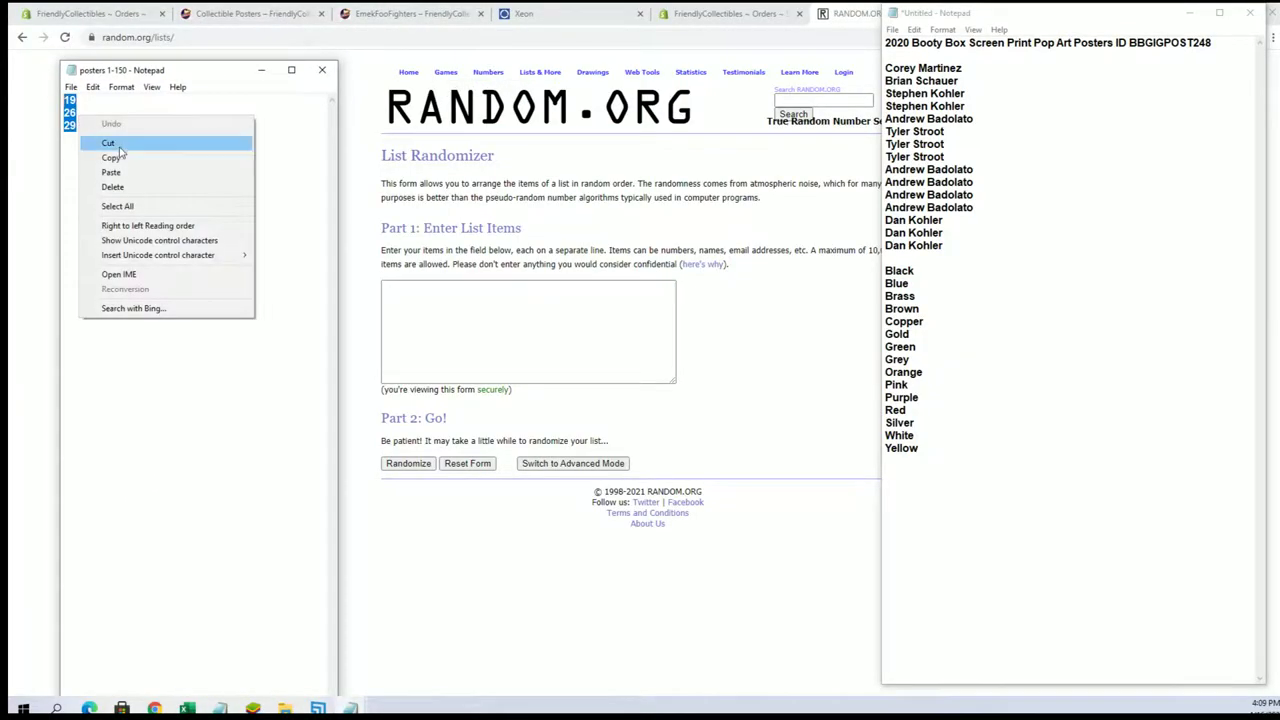
{"action": "left_click", "coordinate": [110, 157]}
{"action": "left_click", "coordinate": [406, 295]}
{"action": "right_click", "coordinate": [406, 295]}
{"action": "left_click", "coordinate": [458, 402]}
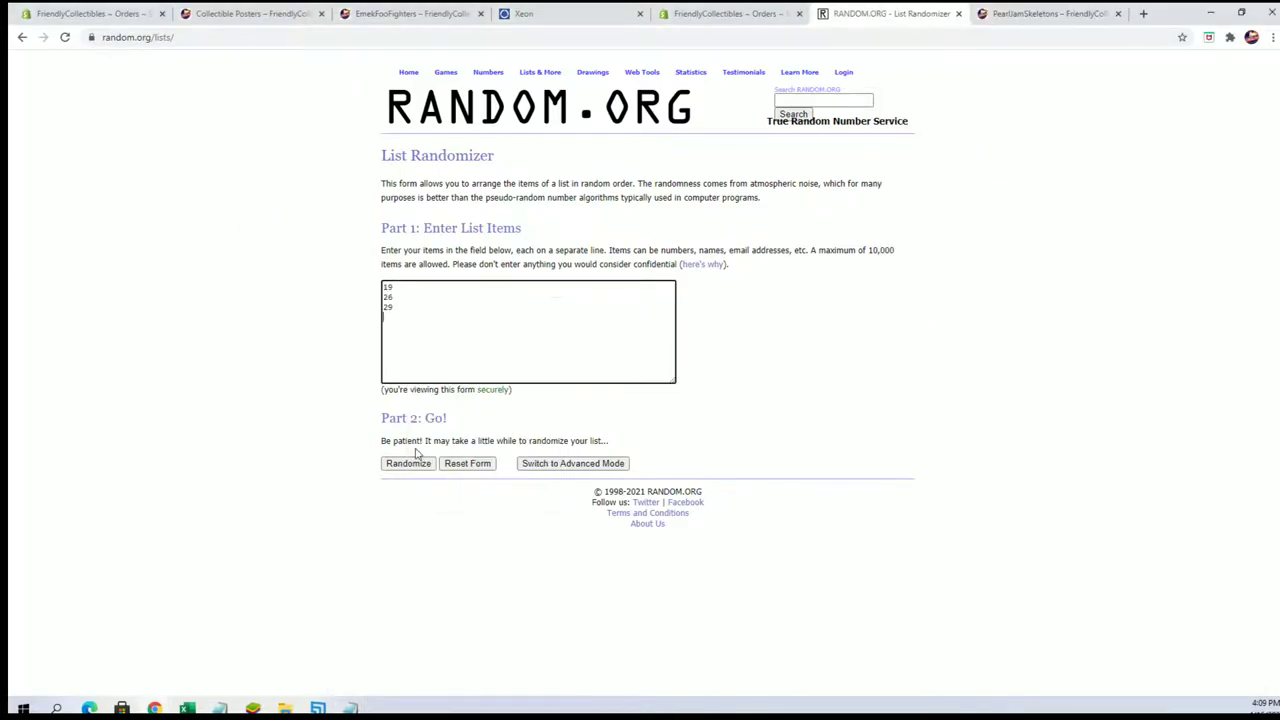
{"action": "left_click", "coordinate": [412, 460]}
Step: Zoom the browser page in by three steps
{"action": "left_click", "coordinate": [1272, 37]}
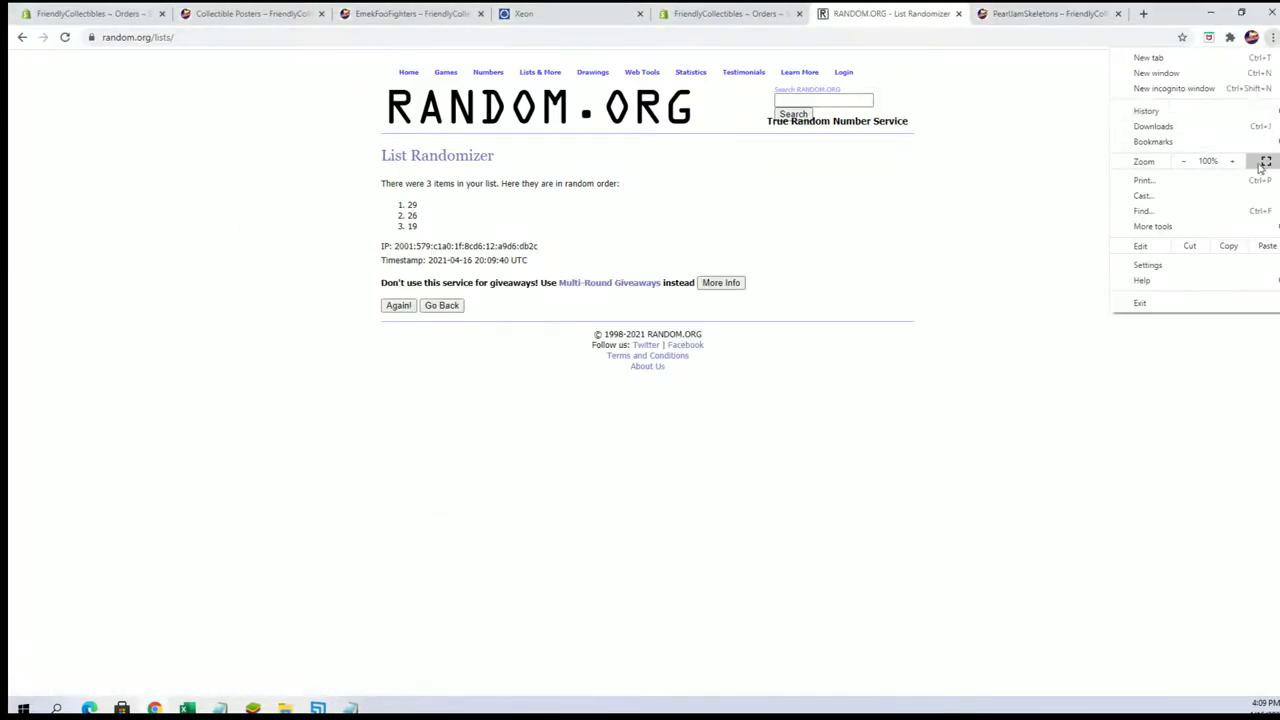
{"action": "left_click", "coordinate": [1237, 161]}
{"action": "left_click", "coordinate": [1237, 161]}
{"action": "left_click", "coordinate": [1237, 161]}
{"action": "left_click", "coordinate": [1237, 161]}
Step: Reshuffle the numbers repeatedly until the order reads 29, 26, 19
{"action": "left_click", "coordinate": [211, 497]}
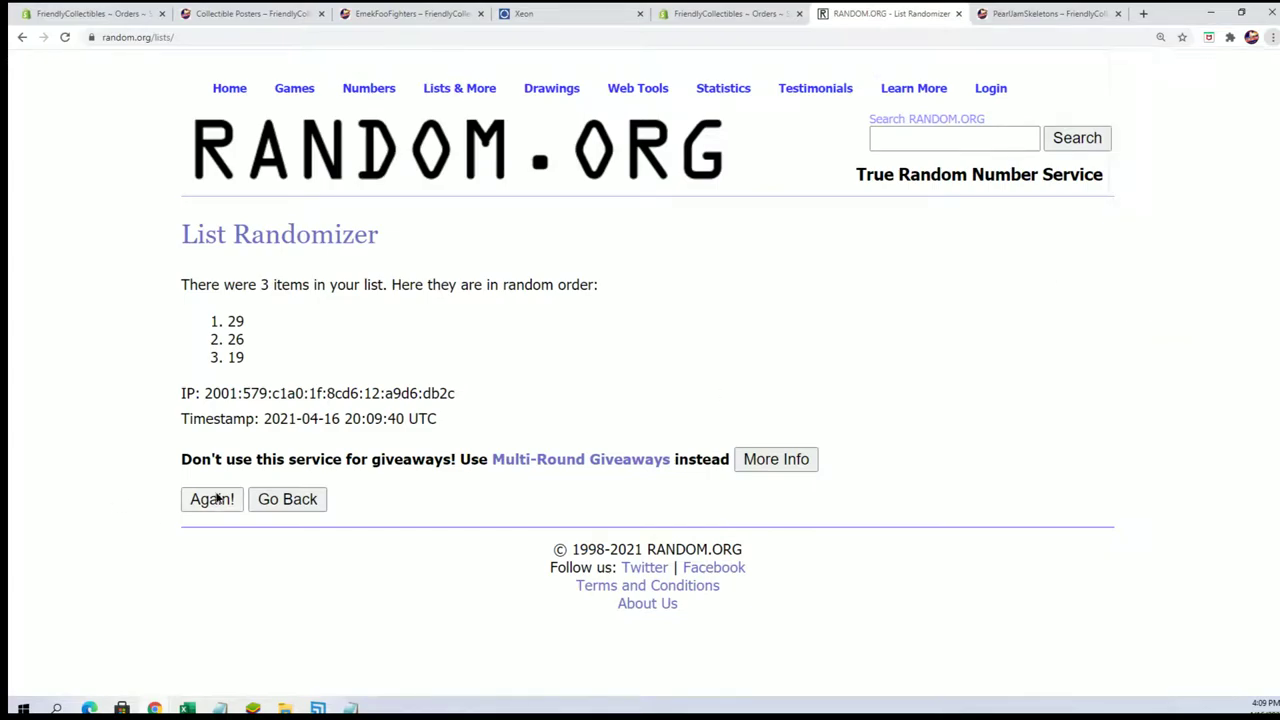
{"action": "left_click", "coordinate": [211, 497]}
{"action": "left_click", "coordinate": [211, 540]}
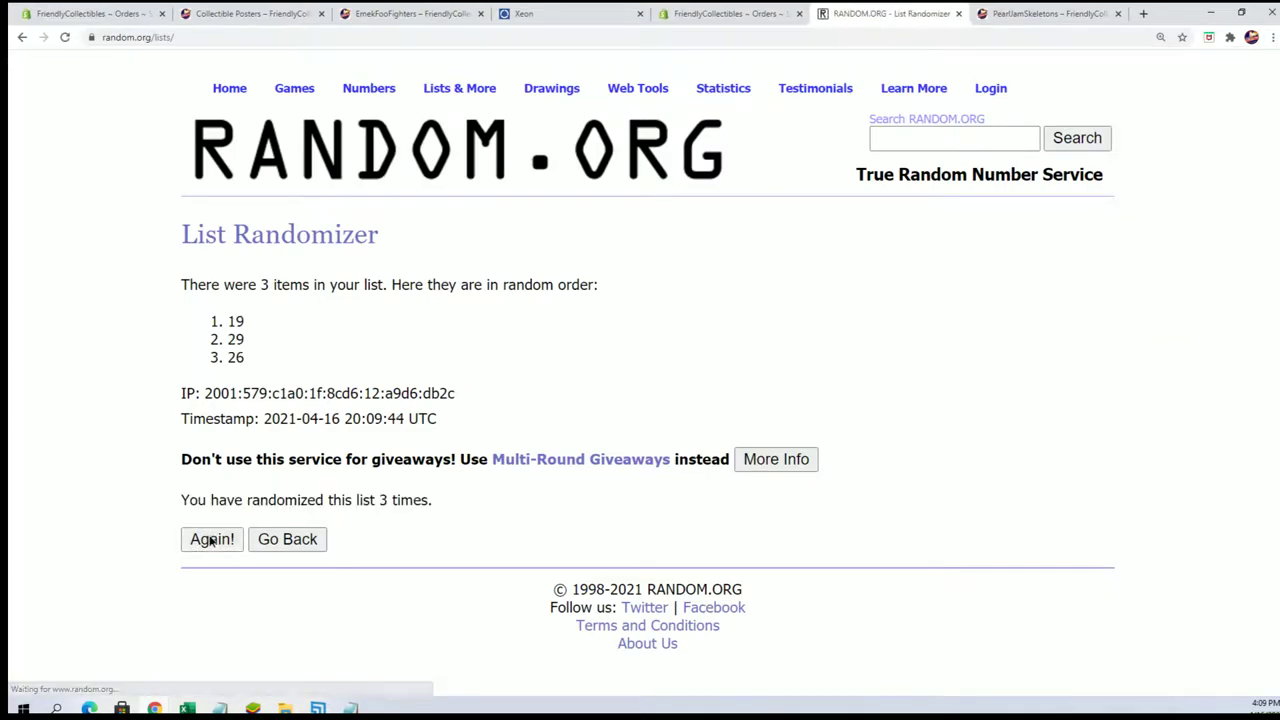
{"action": "left_click", "coordinate": [211, 540]}
{"action": "left_click", "coordinate": [211, 540]}
{"action": "left_click", "coordinate": [211, 540]}
{"action": "left_click", "coordinate": [211, 540]}
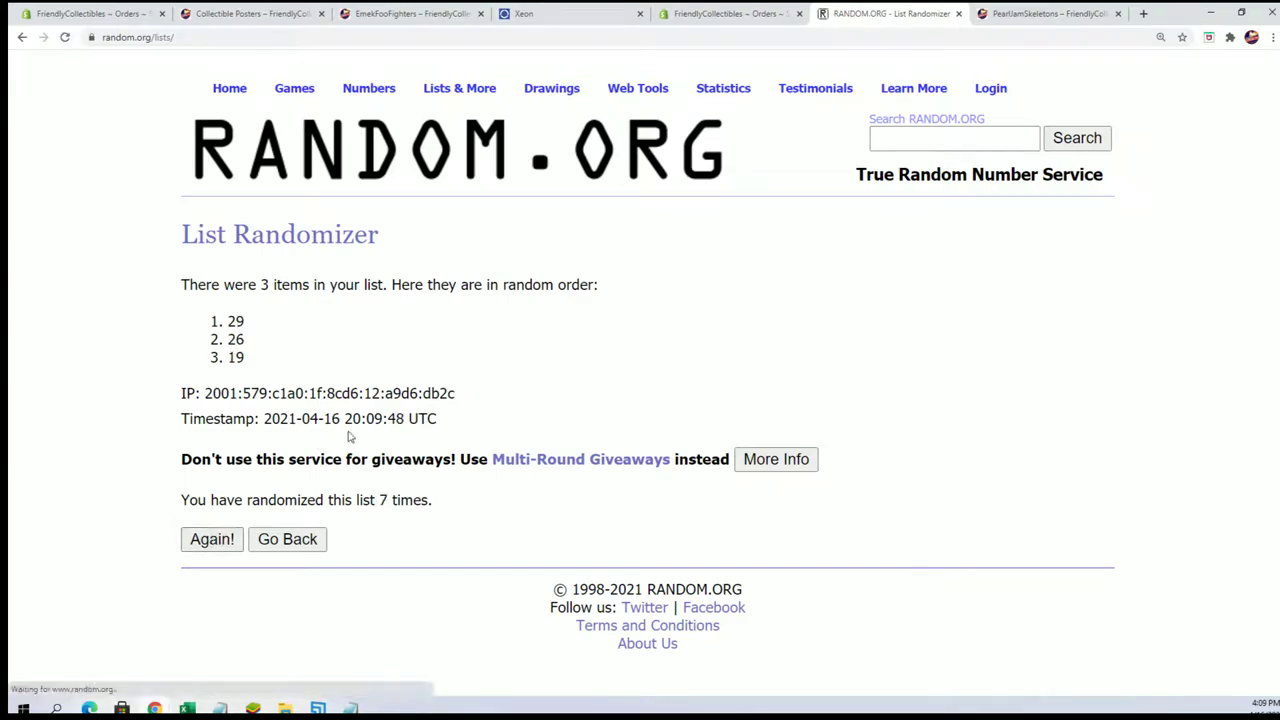
Step: Delete 29 from the posters 1-150 list and save the file
{"action": "mouse_move", "coordinate": [360, 708]}
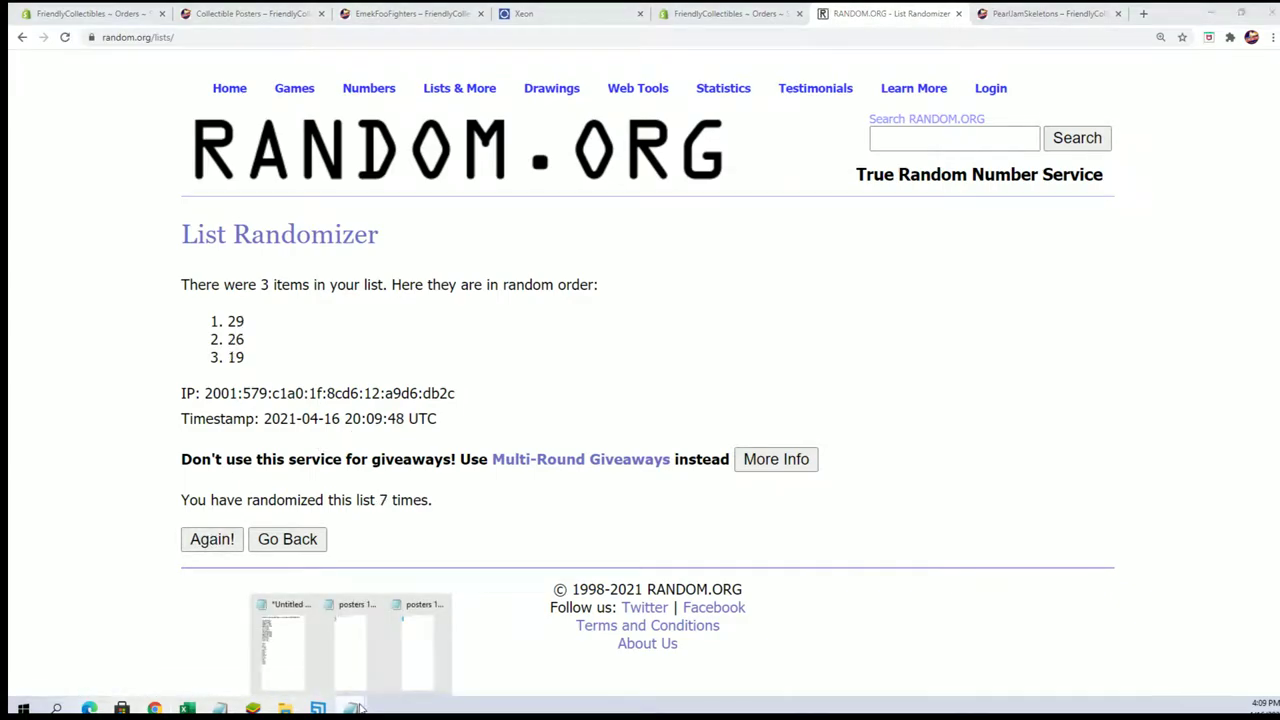
{"action": "left_click", "coordinate": [425, 658]}
{"action": "left_click", "coordinate": [116, 134]}
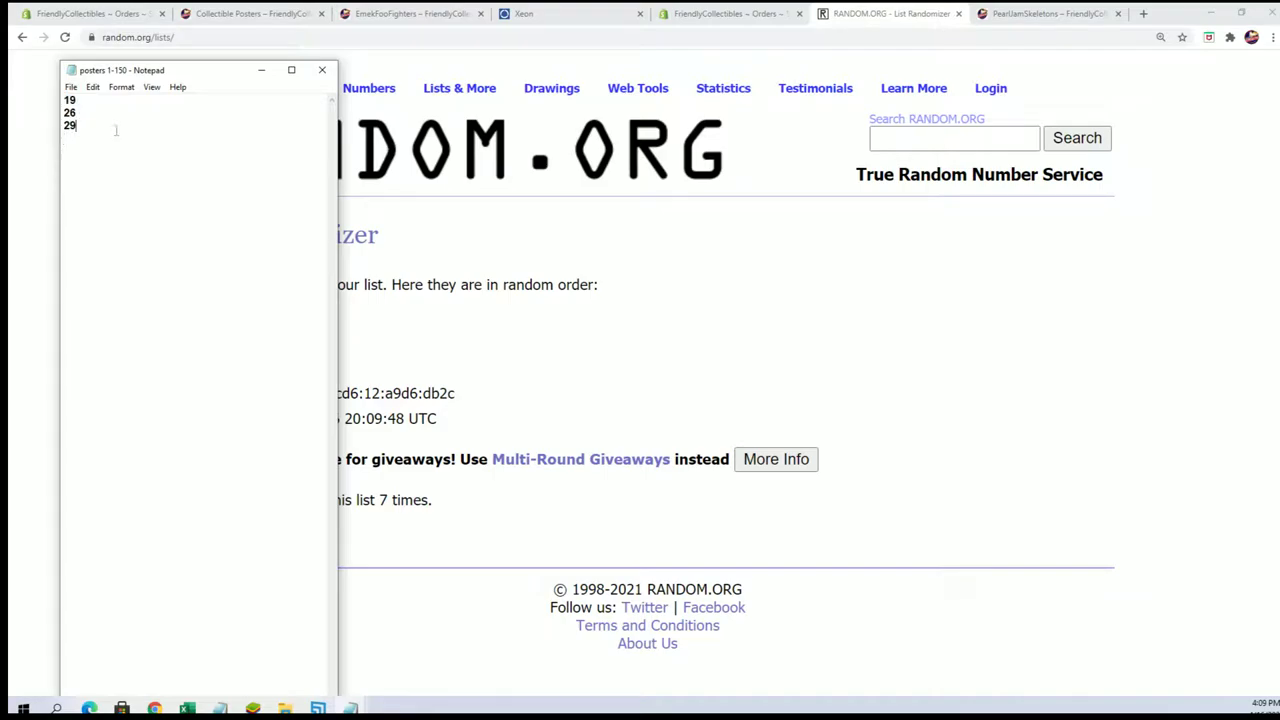
{"action": "key", "text": "BackSpace"}
{"action": "left_click", "coordinate": [71, 87]}
{"action": "left_click", "coordinate": [108, 139]}
Step: Close the posters notes and reopen posters 1-150 through Windows search
{"action": "left_click", "coordinate": [322, 70]}
{"action": "left_click", "coordinate": [334, 681]}
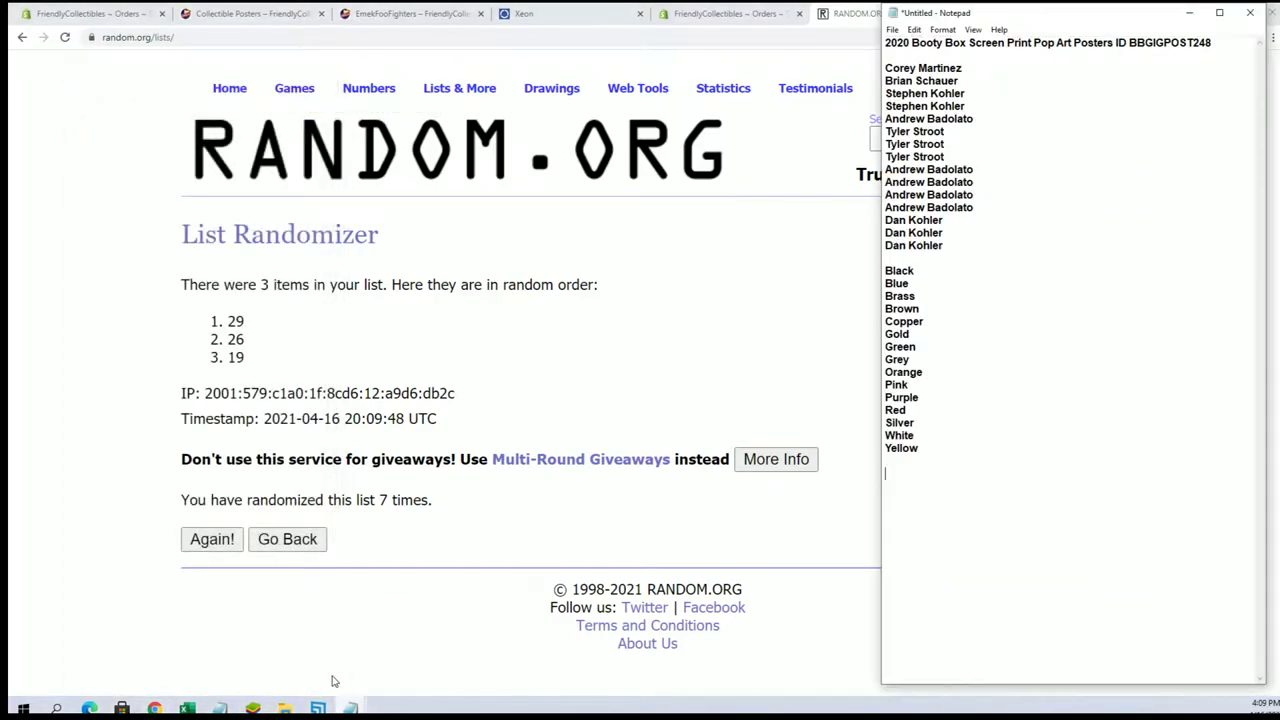
{"action": "left_click", "coordinate": [390, 645]}
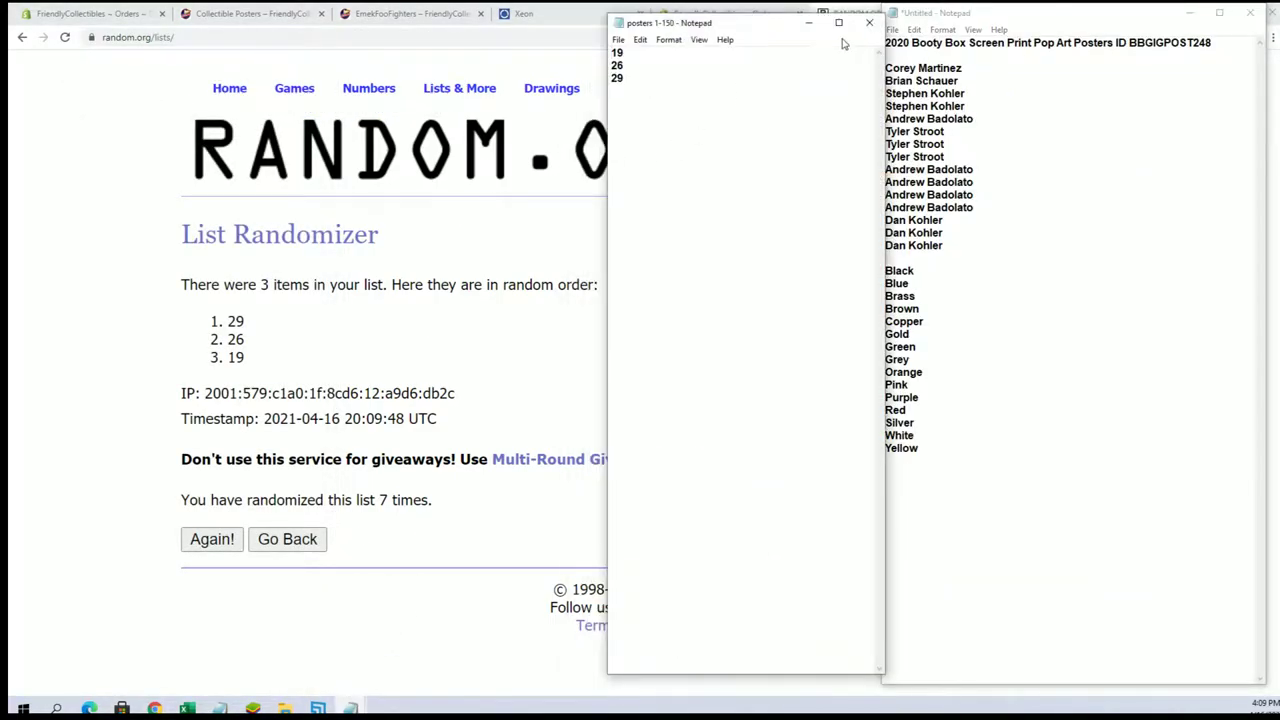
{"action": "left_click", "coordinate": [869, 22]}
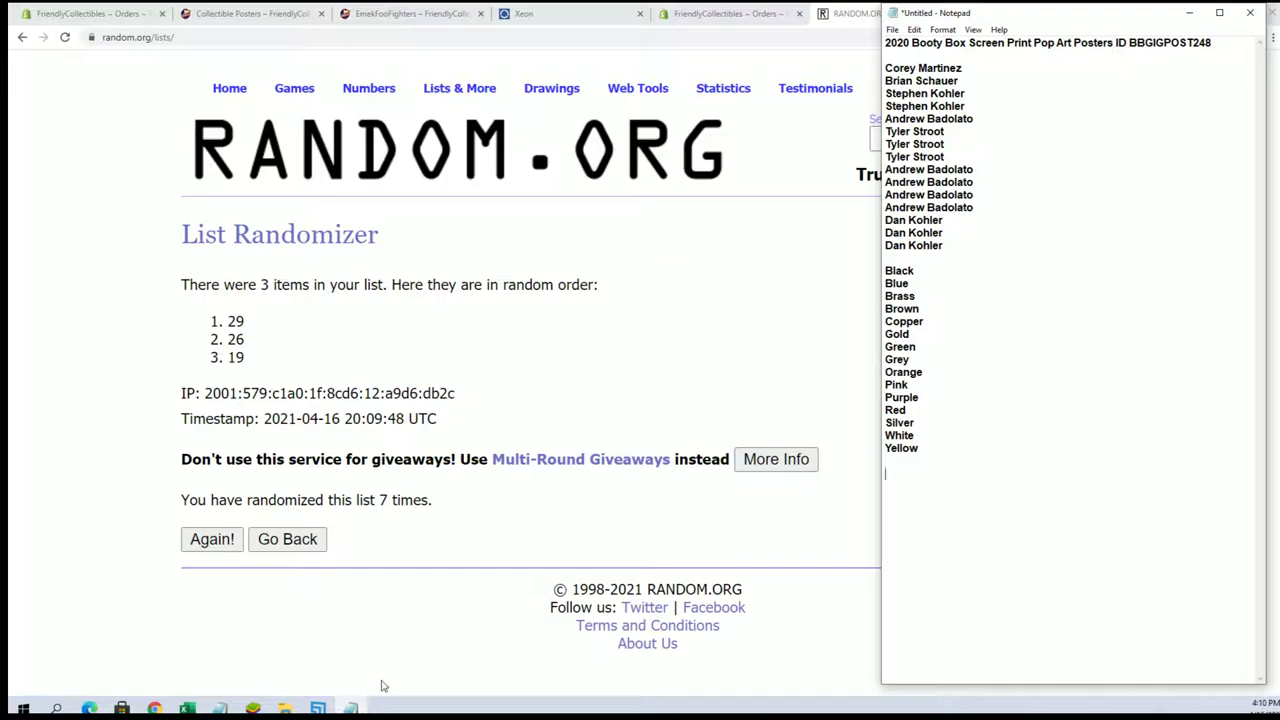
{"action": "left_click", "coordinate": [56, 708]}
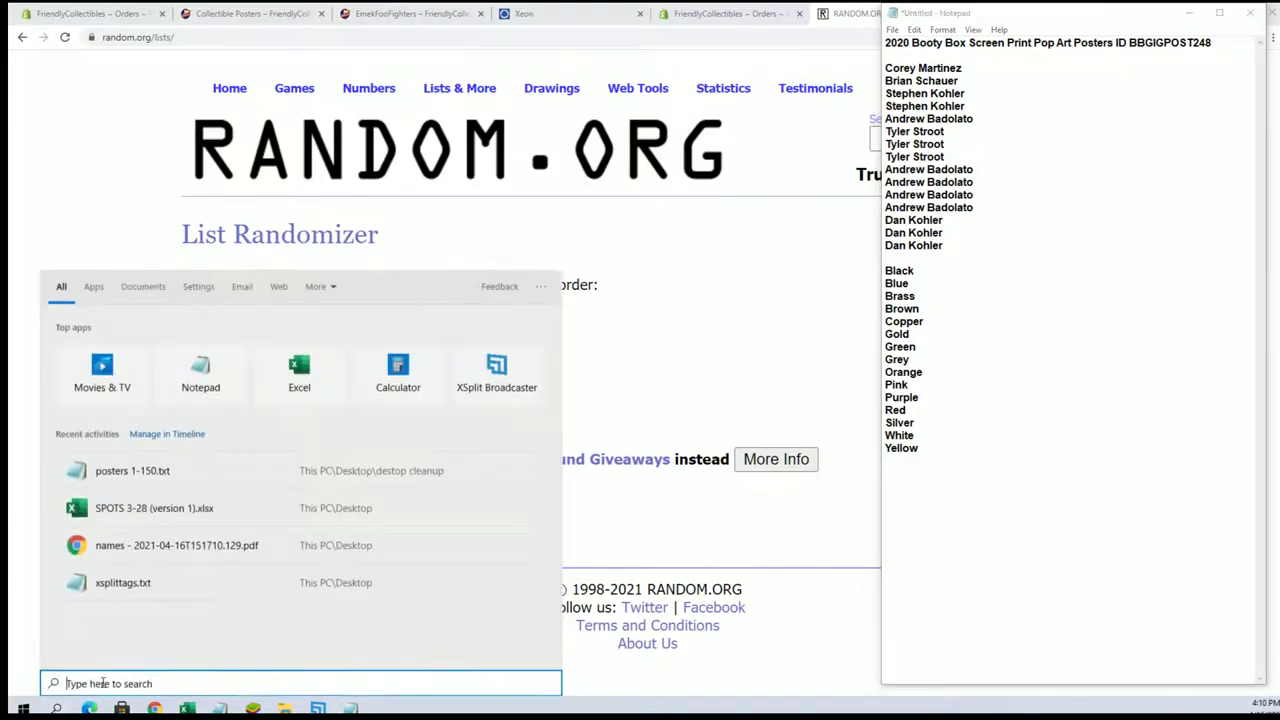
{"action": "type", "text": "psos"}
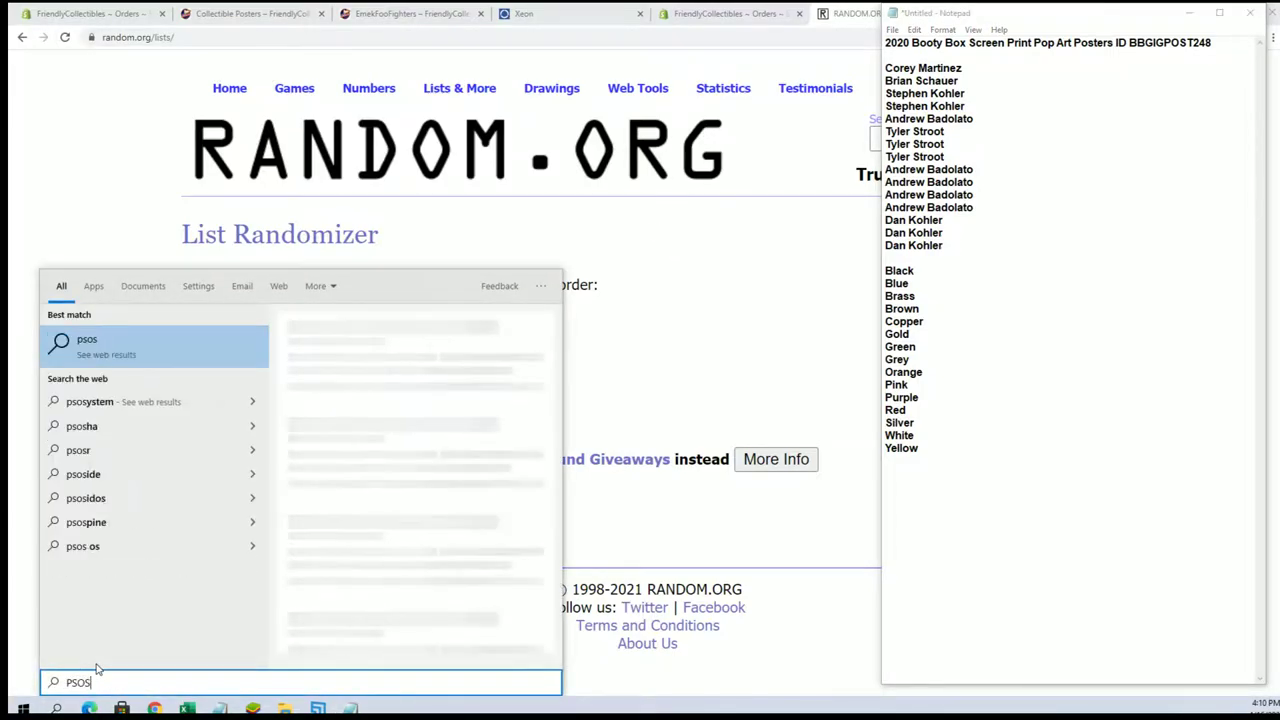
{"action": "key", "text": "BackSpace"}
{"action": "key", "text": "BackSpace"}
{"action": "key", "text": "BackSpace"}
{"action": "type", "text": "OSTER"}
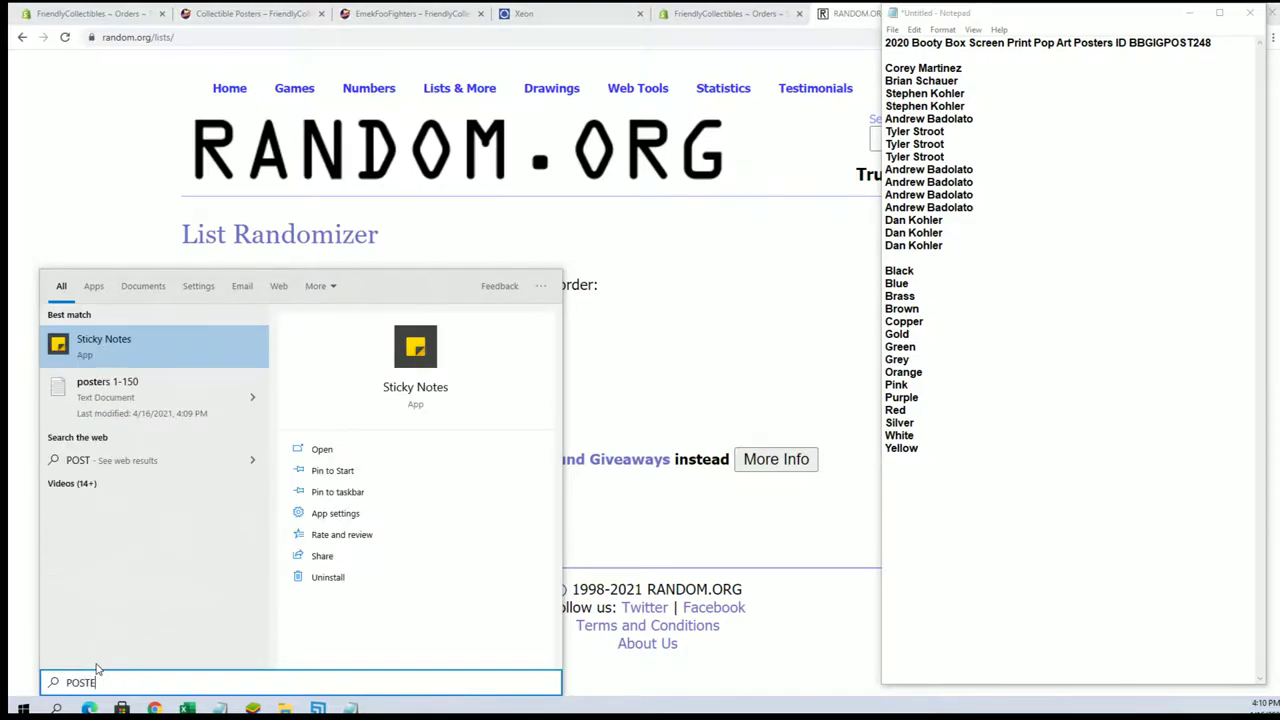
{"action": "left_click", "coordinate": [116, 330]}
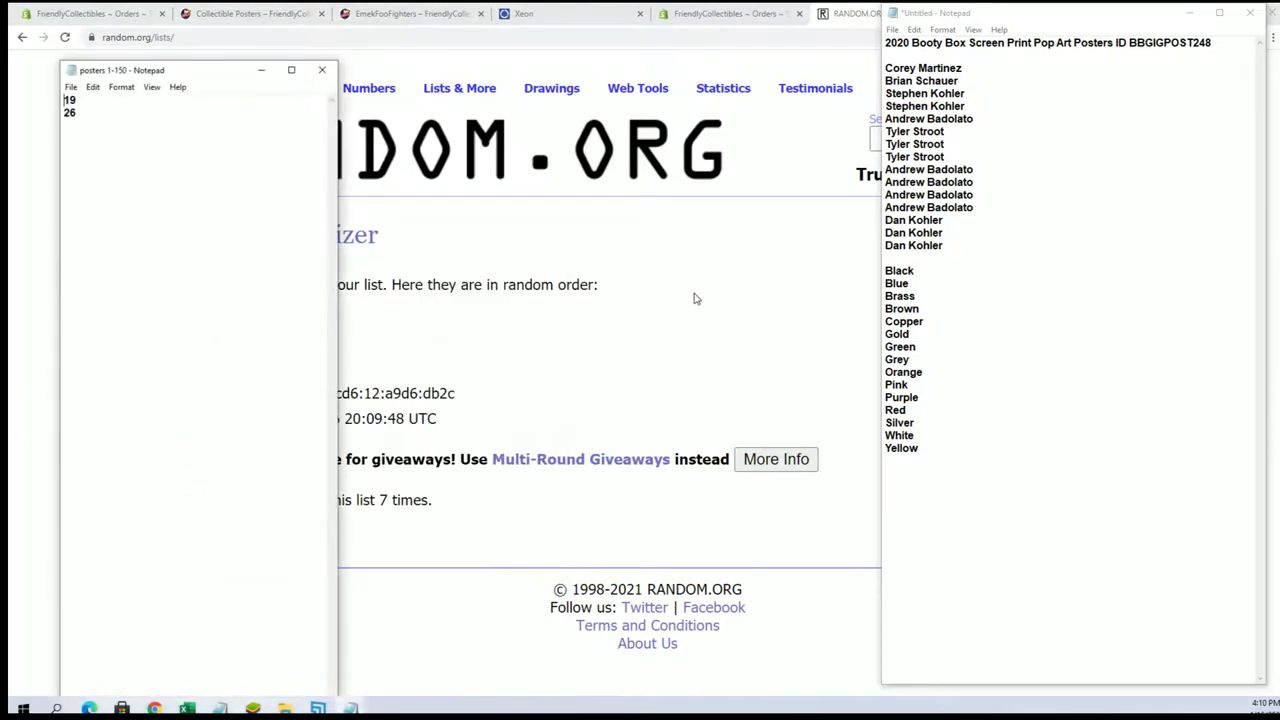
Step: Close the posters 1-150 Notepad window again
{"action": "left_click", "coordinate": [322, 70]}
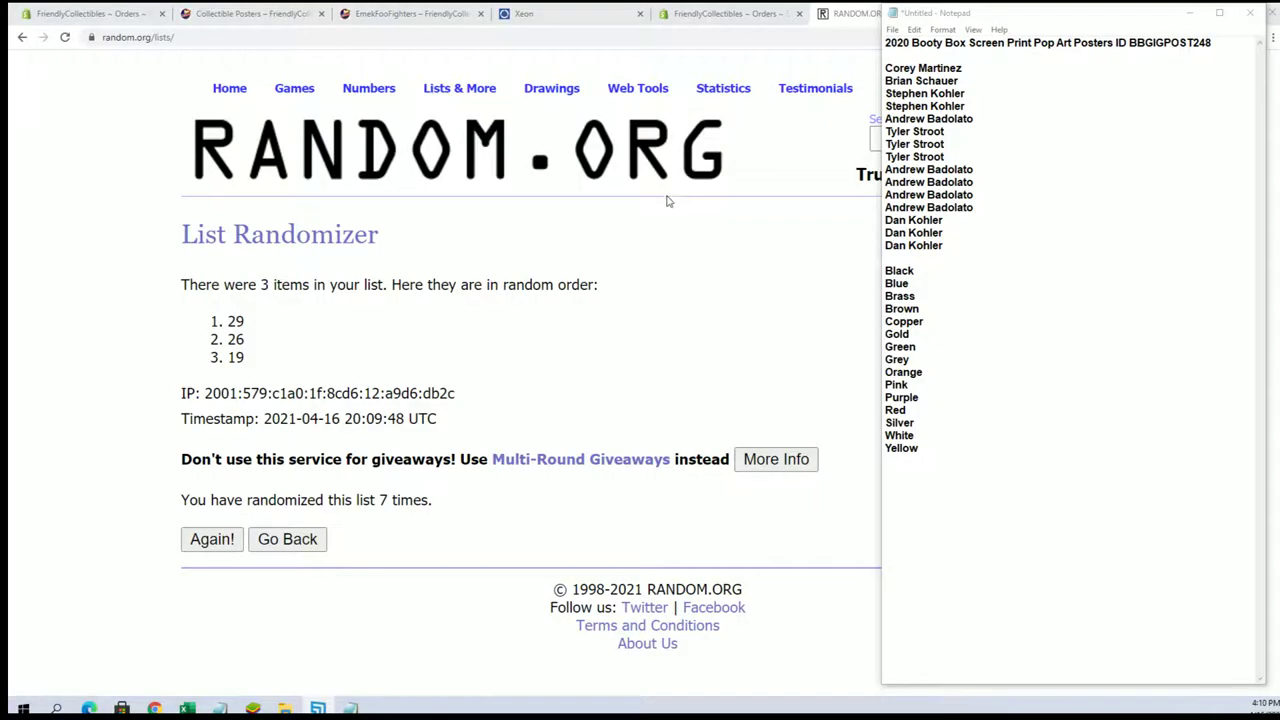
Step: Open a fresh List Randomizer form and reset the page zoom to 100%
{"action": "mouse_move", "coordinate": [459, 90]}
{"action": "left_click", "coordinate": [478, 113]}
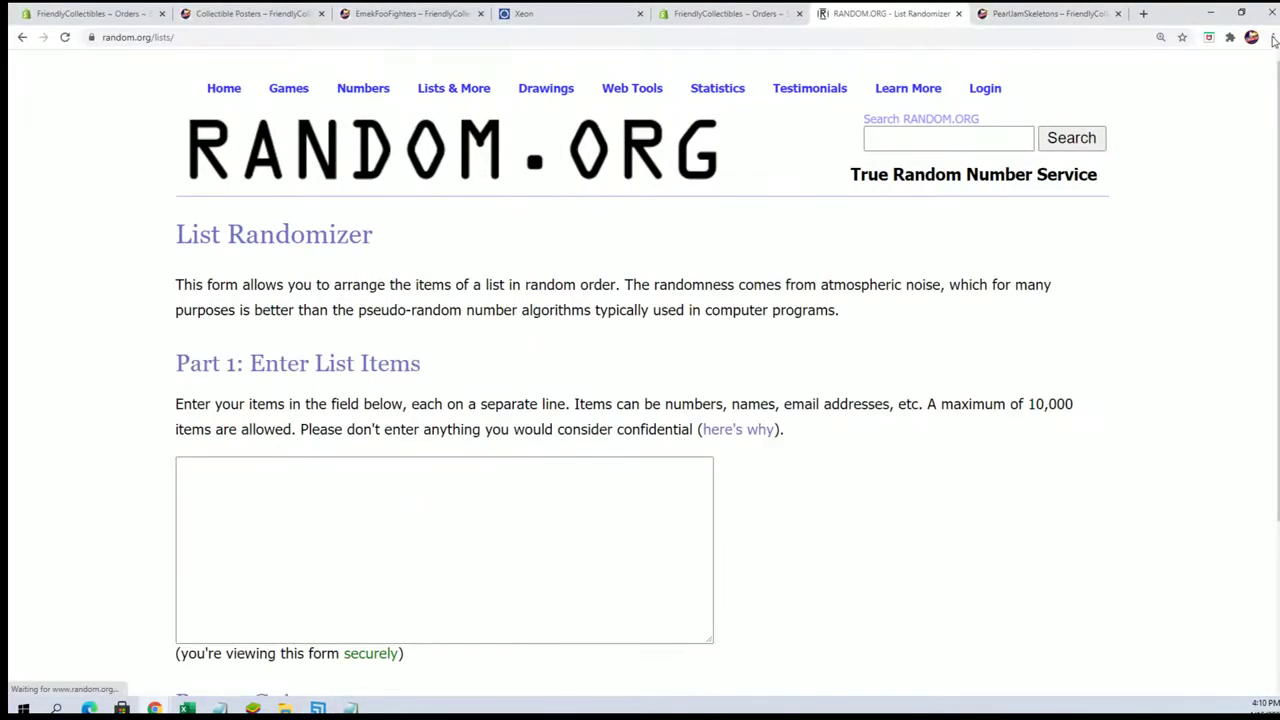
{"action": "left_click", "coordinate": [1272, 37]}
{"action": "left_click", "coordinate": [1183, 161]}
{"action": "left_click", "coordinate": [1183, 161]}
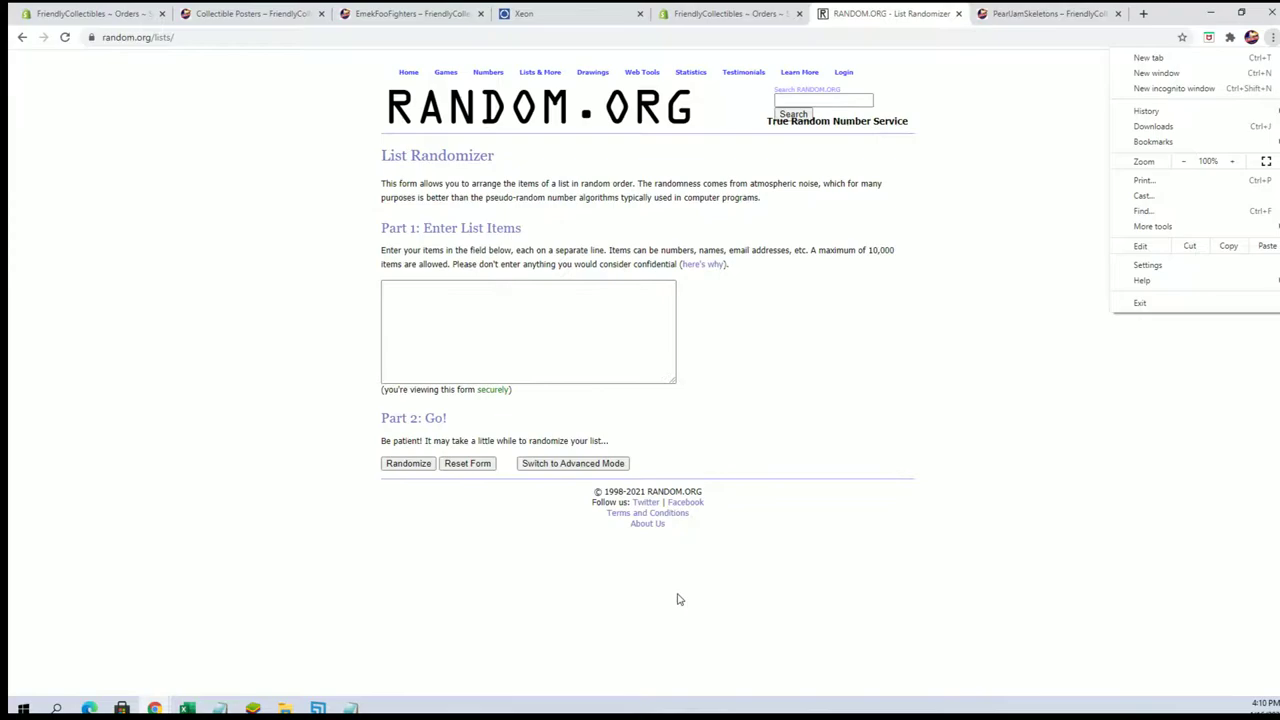
Step: Copy the 15 owner names from the notes and bring up paste options in the list box
{"action": "left_click", "coordinate": [351, 707]}
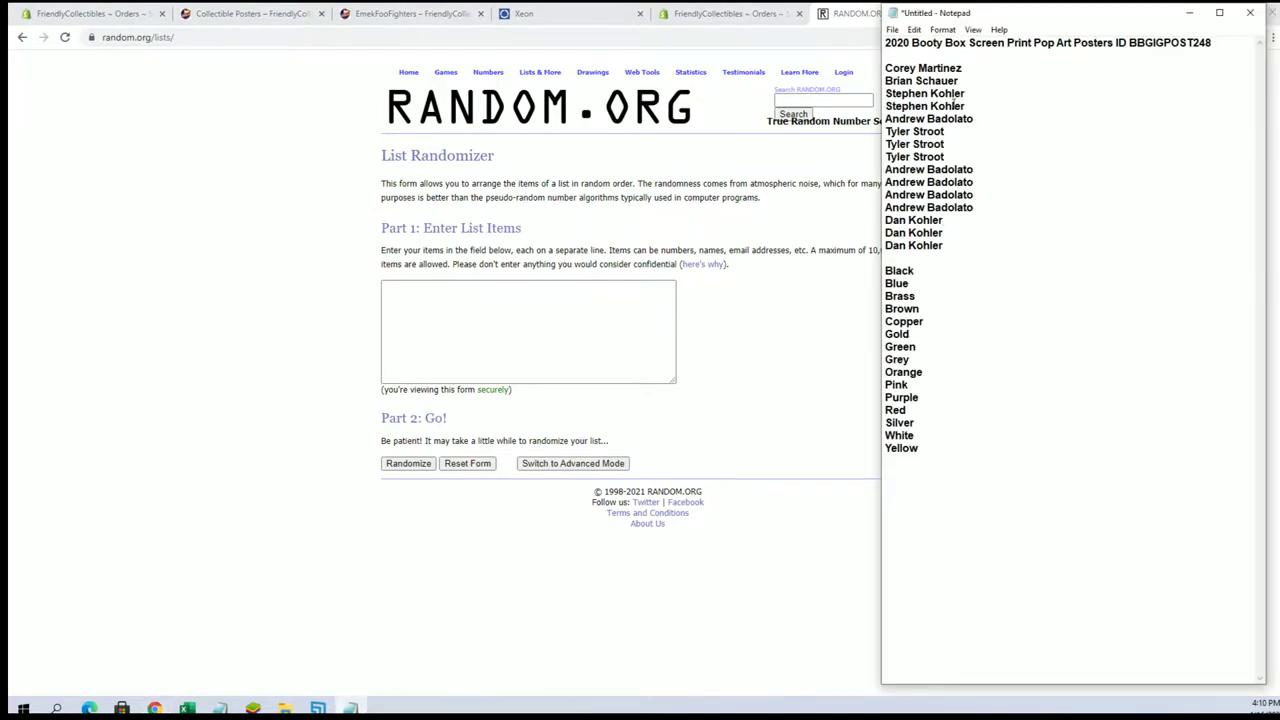
{"action": "left_click_drag", "start_coordinate": [883, 67], "coordinate": [944, 246]}
{"action": "right_click", "coordinate": [934, 164]}
{"action": "left_click", "coordinate": [986, 210]}
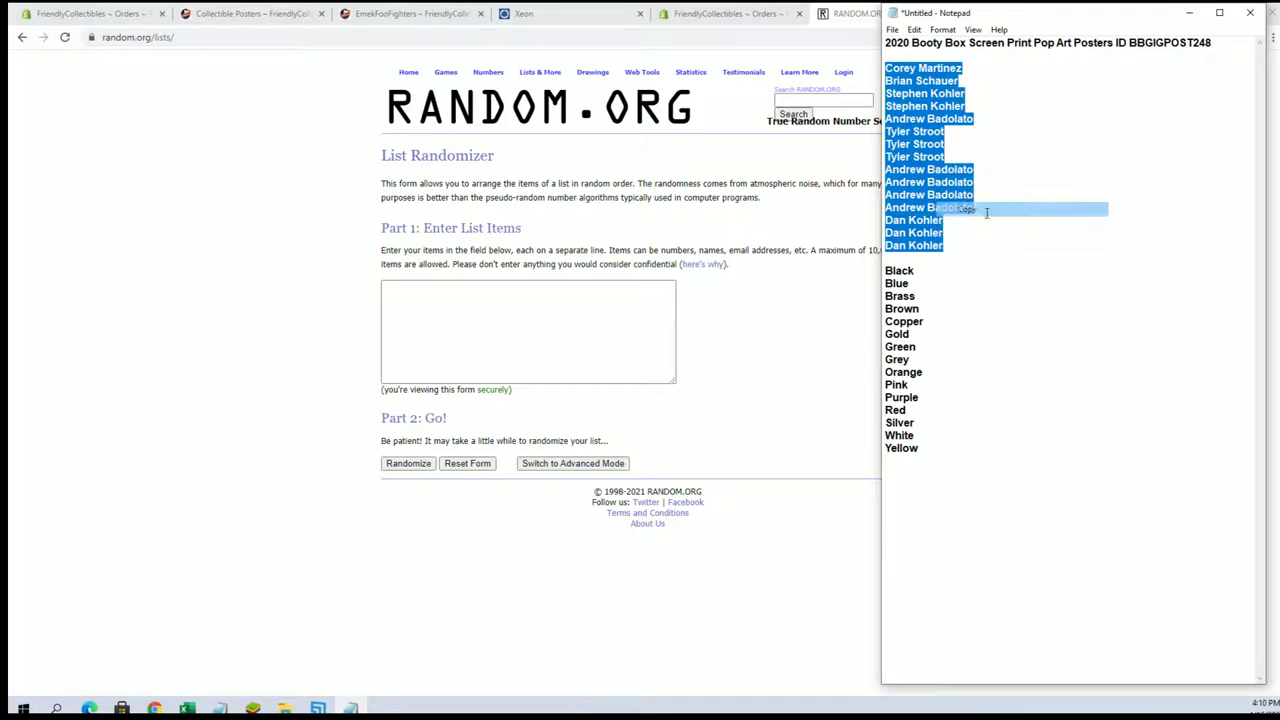
{"action": "right_click", "coordinate": [524, 325]}
Step: Paste the owner names, randomize them, and zoom the page to 125%
{"action": "left_click", "coordinate": [558, 428]}
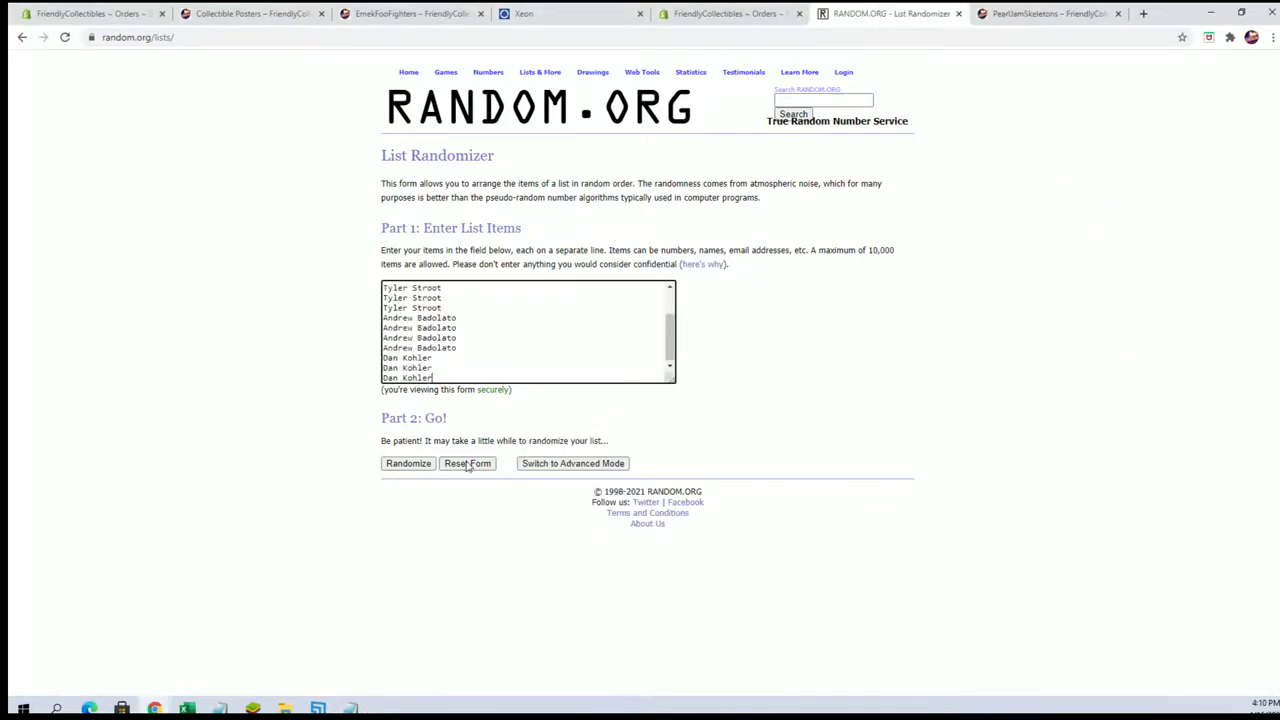
{"action": "left_click", "coordinate": [408, 463]}
{"action": "left_click", "coordinate": [1271, 37]}
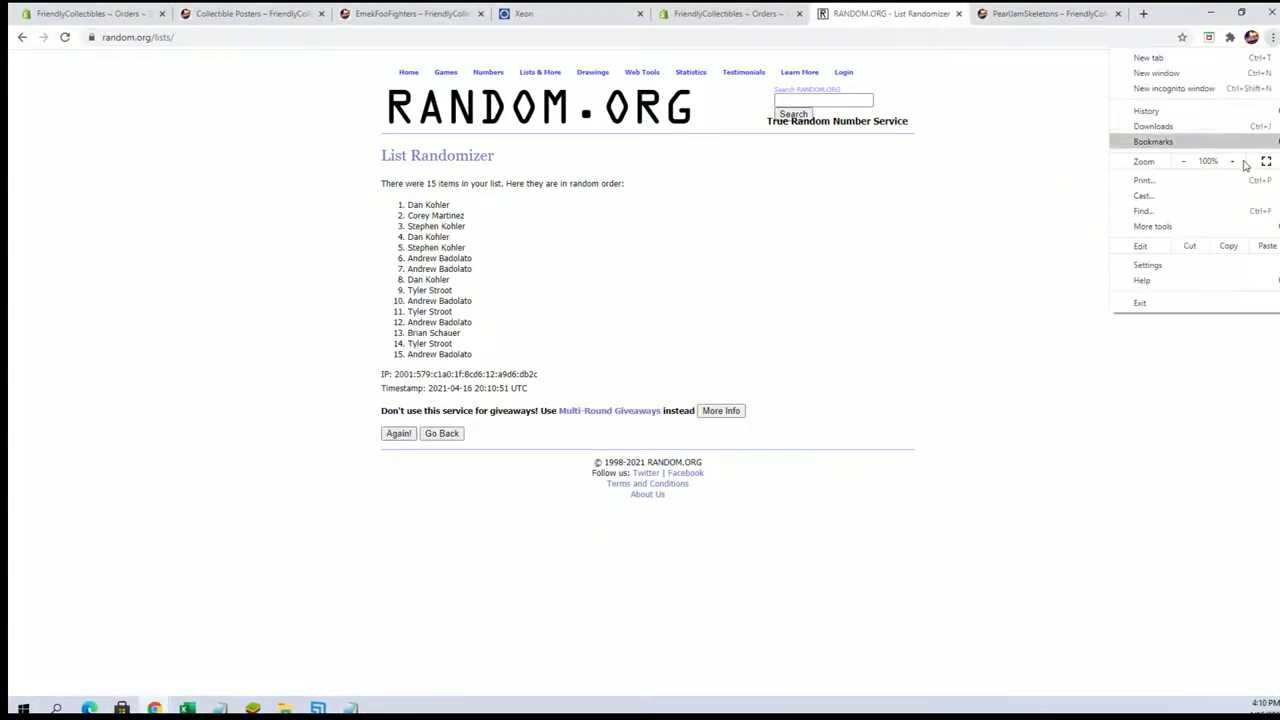
{"action": "double_click", "coordinate": [1234, 162]}
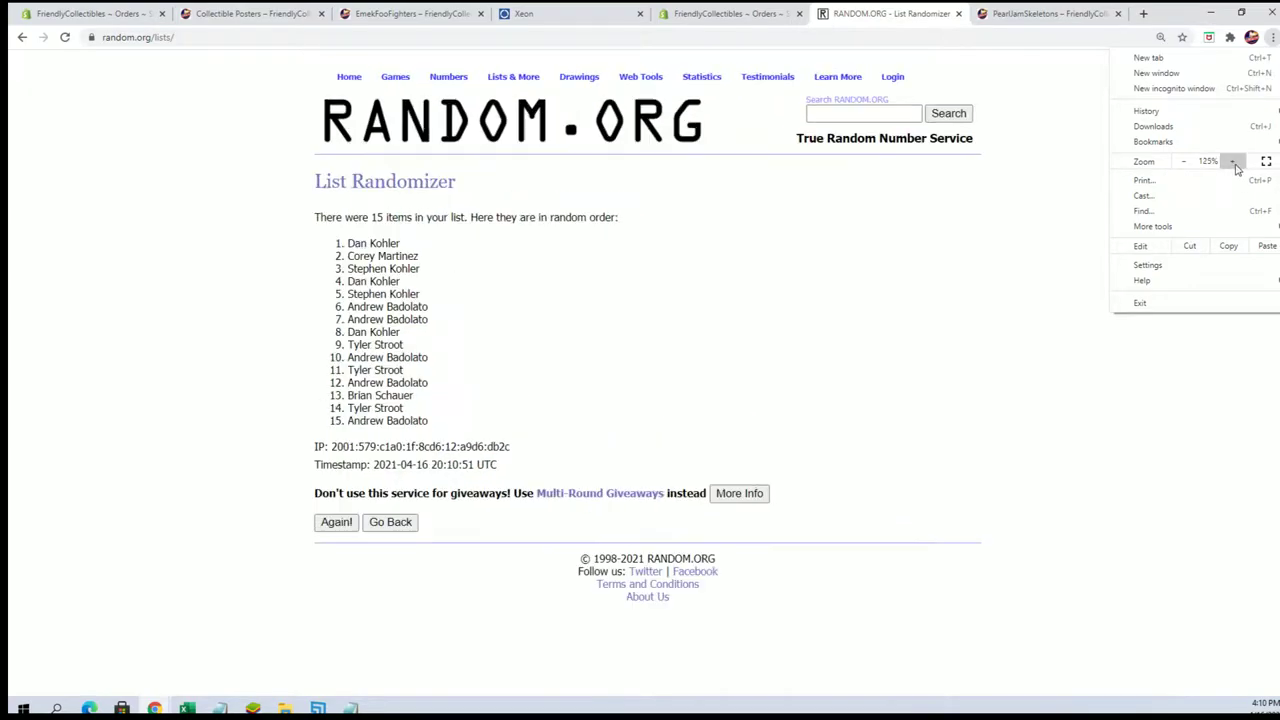
{"action": "left_click", "coordinate": [337, 538]}
Step: Reshuffle the owner names four more times and select the final order
{"action": "left_click", "coordinate": [336, 526]}
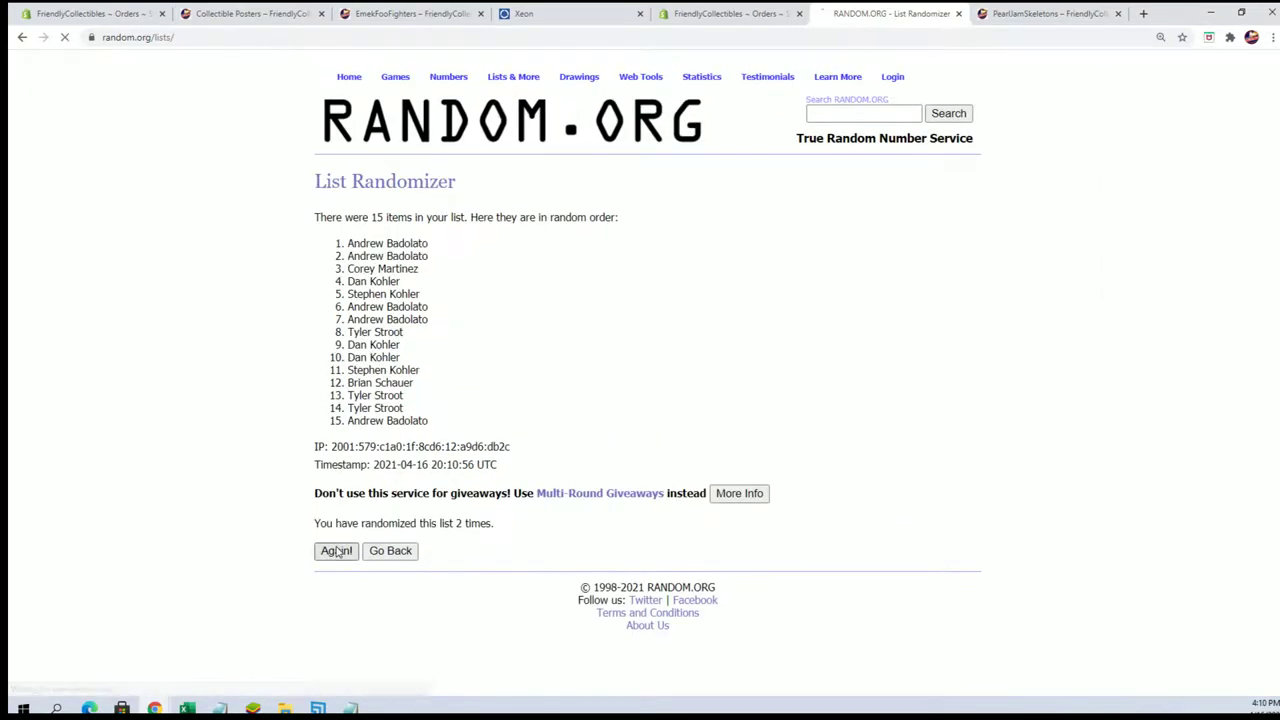
{"action": "left_click", "coordinate": [337, 551]}
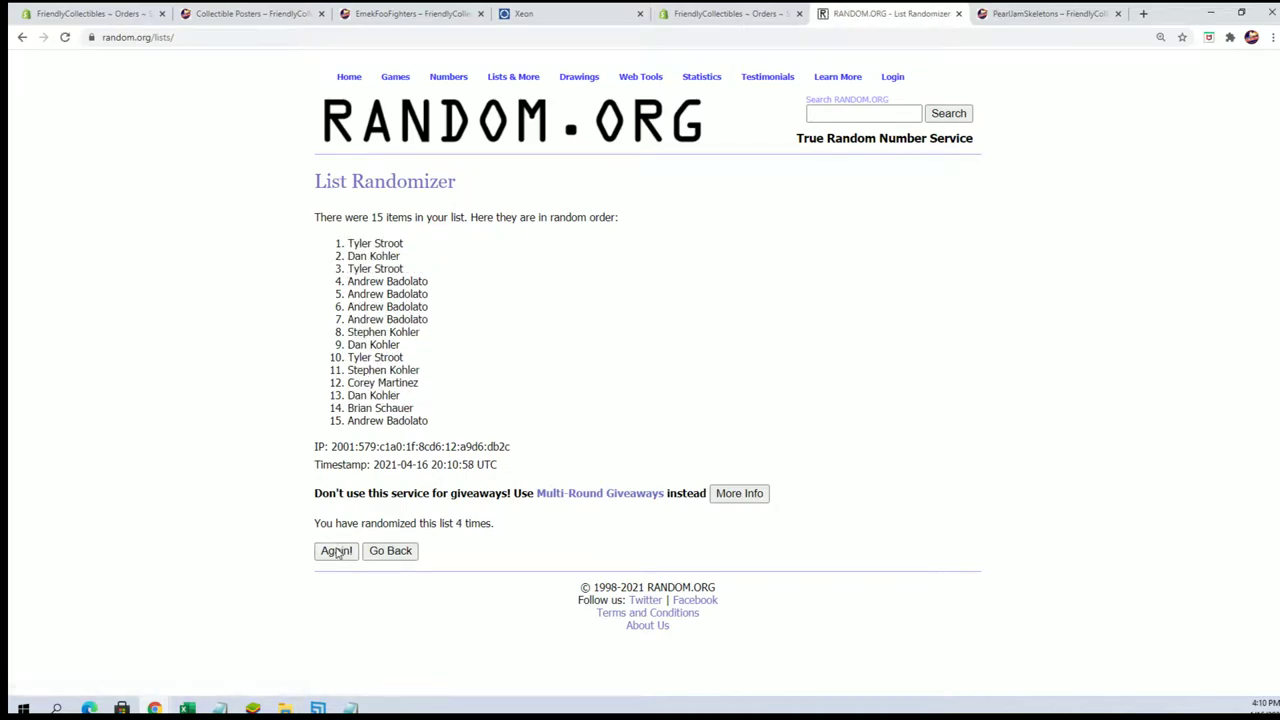
{"action": "left_click", "coordinate": [337, 551]}
{"action": "left_click", "coordinate": [337, 551]}
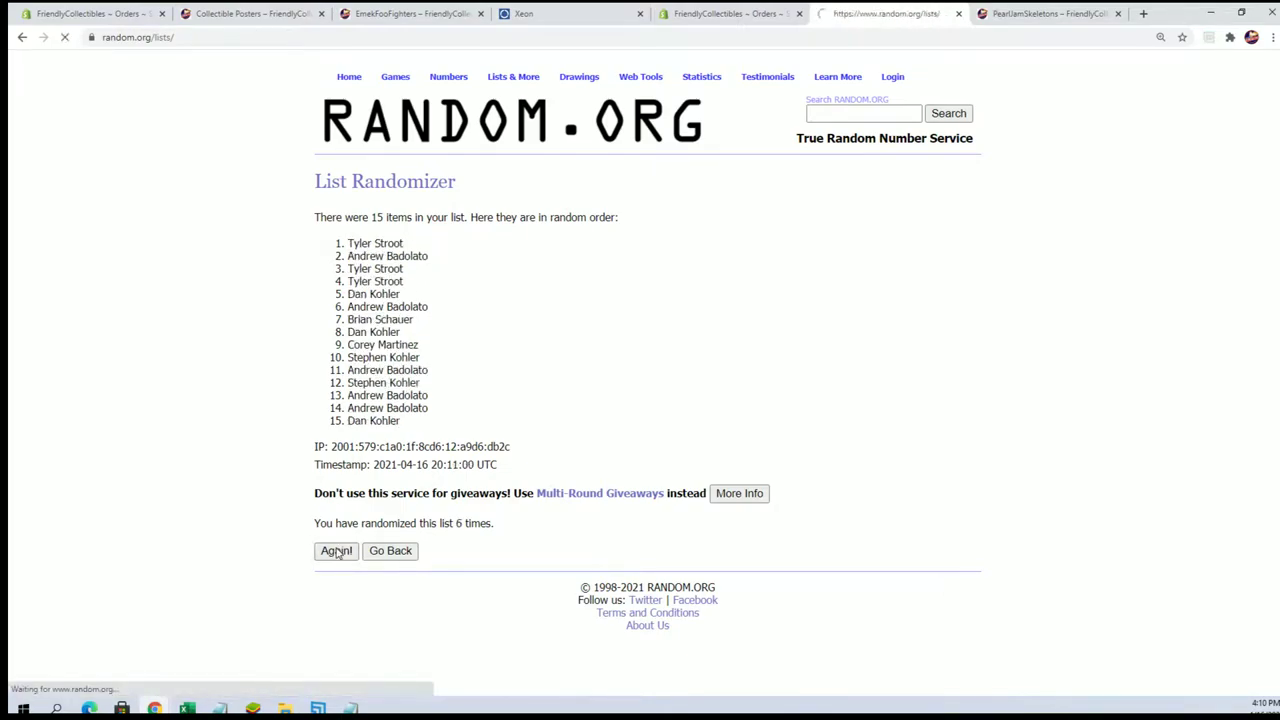
{"action": "left_click_drag", "start_coordinate": [346, 244], "coordinate": [422, 422]}
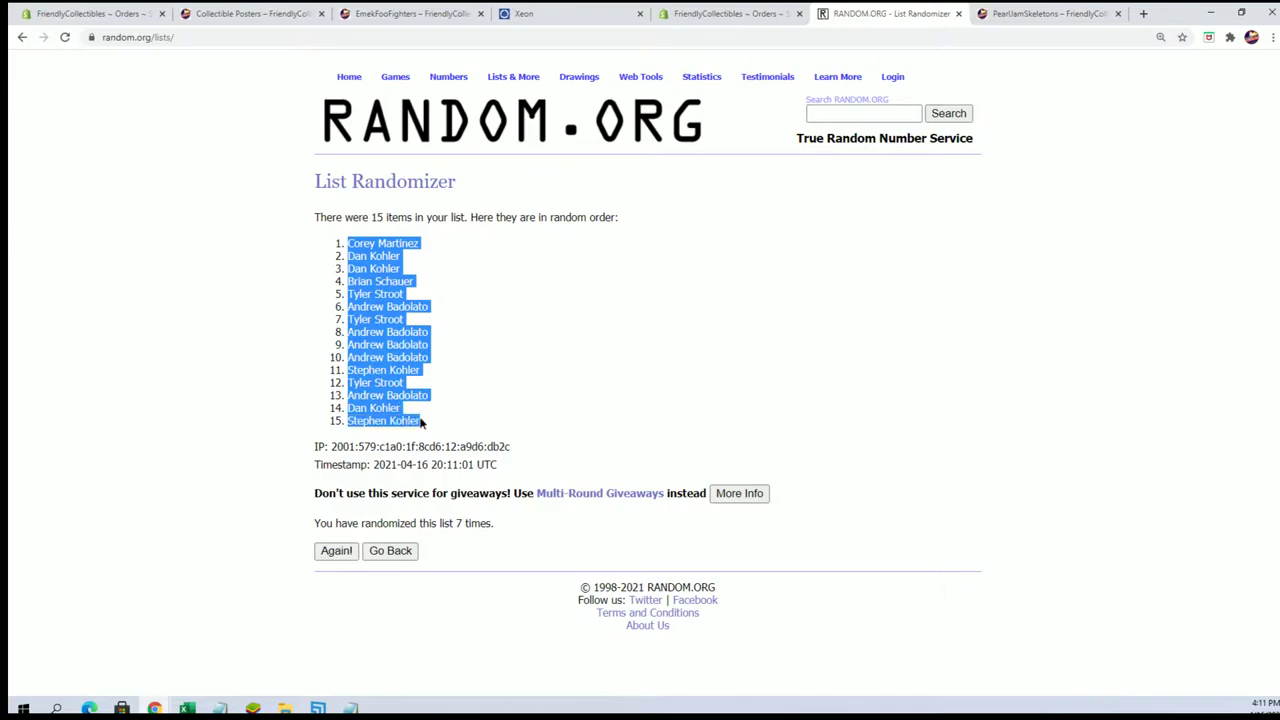
{"action": "left_click", "coordinate": [187, 707]}
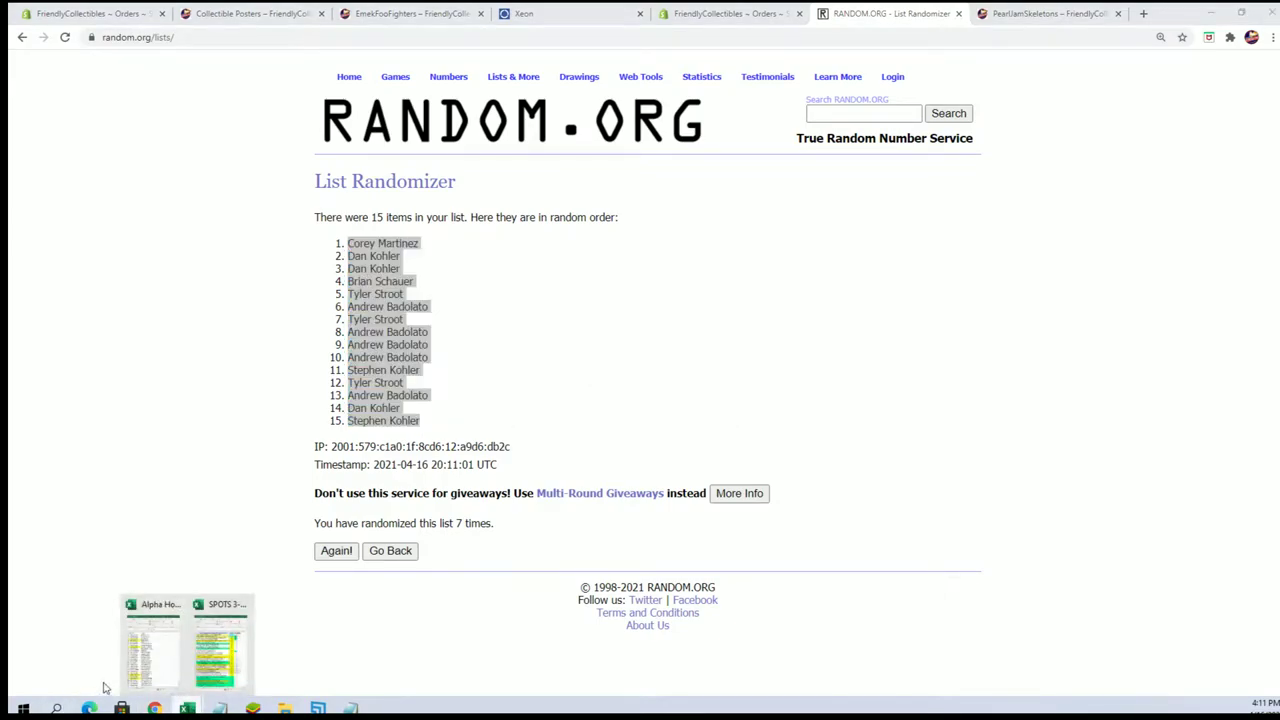
Step: Open the MASTER LIST workbook through Windows search
{"action": "left_click", "coordinate": [56, 707]}
{"action": "type", "text": "ma"}
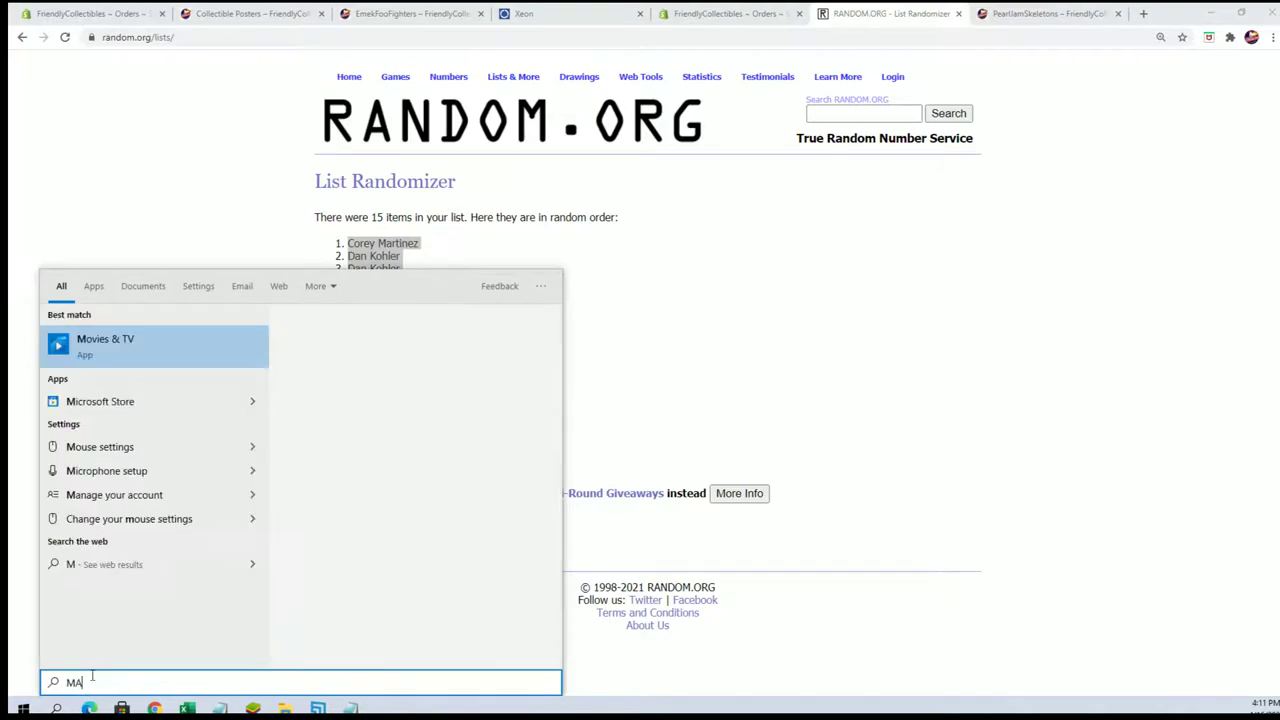
{"action": "left_click", "coordinate": [165, 380]}
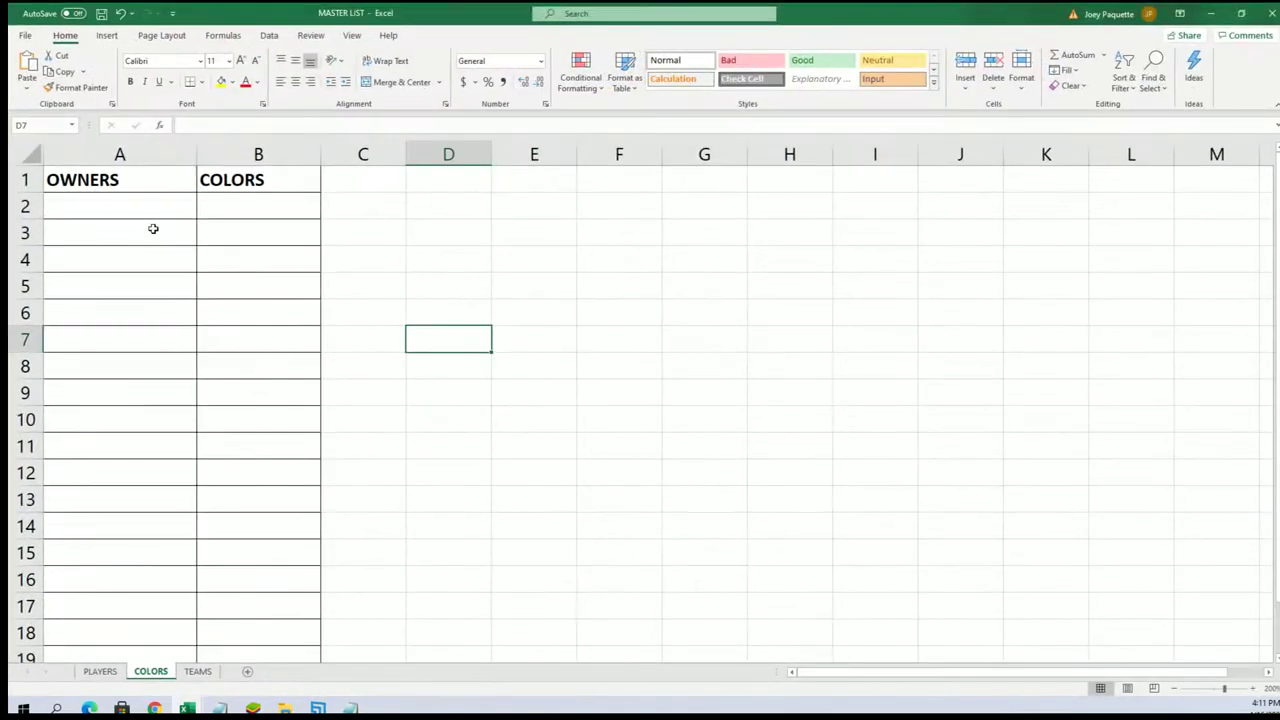
Step: Paste the shuffled owner names into A2 as plain text with Paste Special
{"action": "right_click", "coordinate": [145, 206]}
{"action": "left_click", "coordinate": [198, 298]}
{"action": "left_click", "coordinate": [100, 227]}
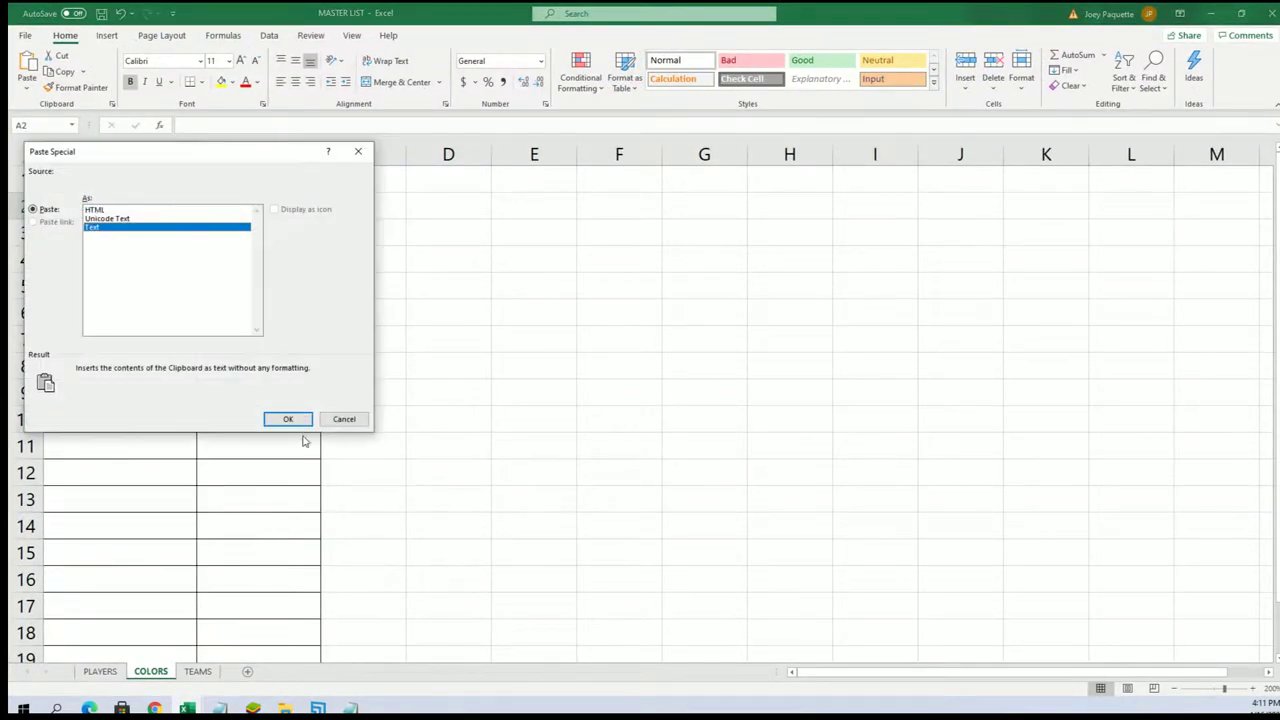
{"action": "left_click", "coordinate": [288, 419]}
{"action": "left_click", "coordinate": [345, 340]}
{"action": "left_click", "coordinate": [254, 212]}
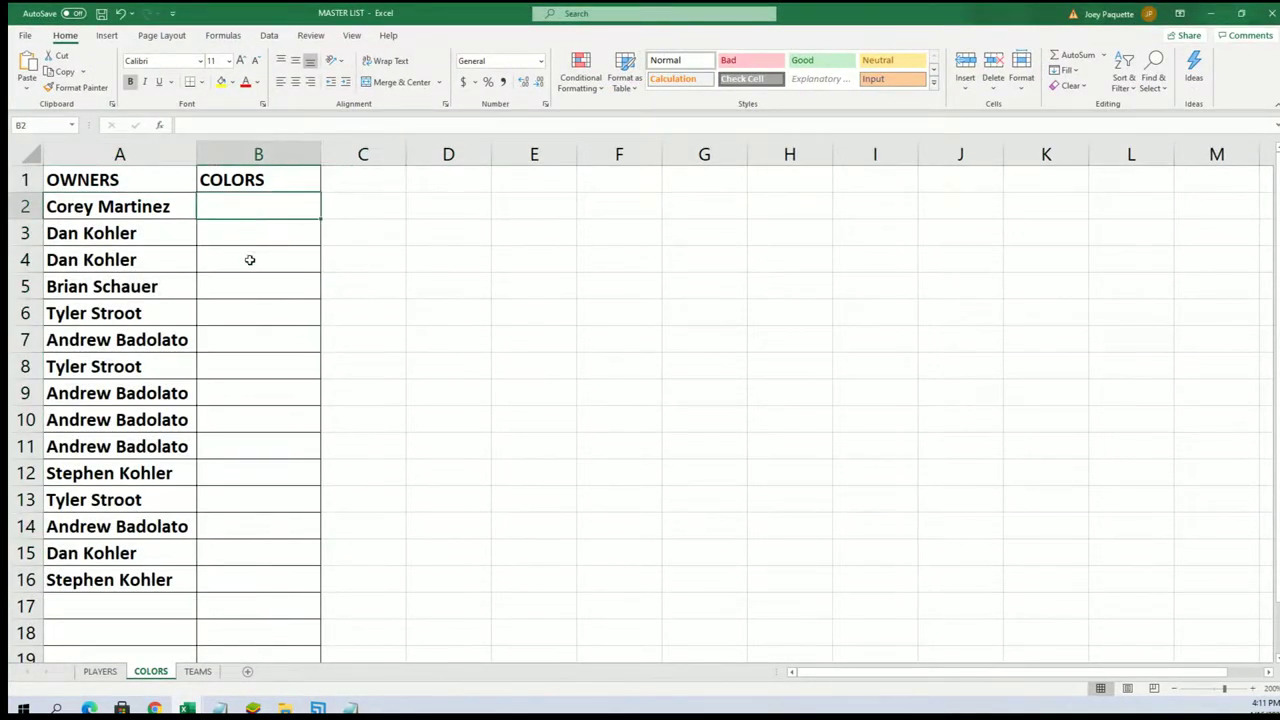
Step: Open a fresh List Randomizer and paste the 15 colours from the notes into it
{"action": "left_click", "coordinate": [1210, 13]}
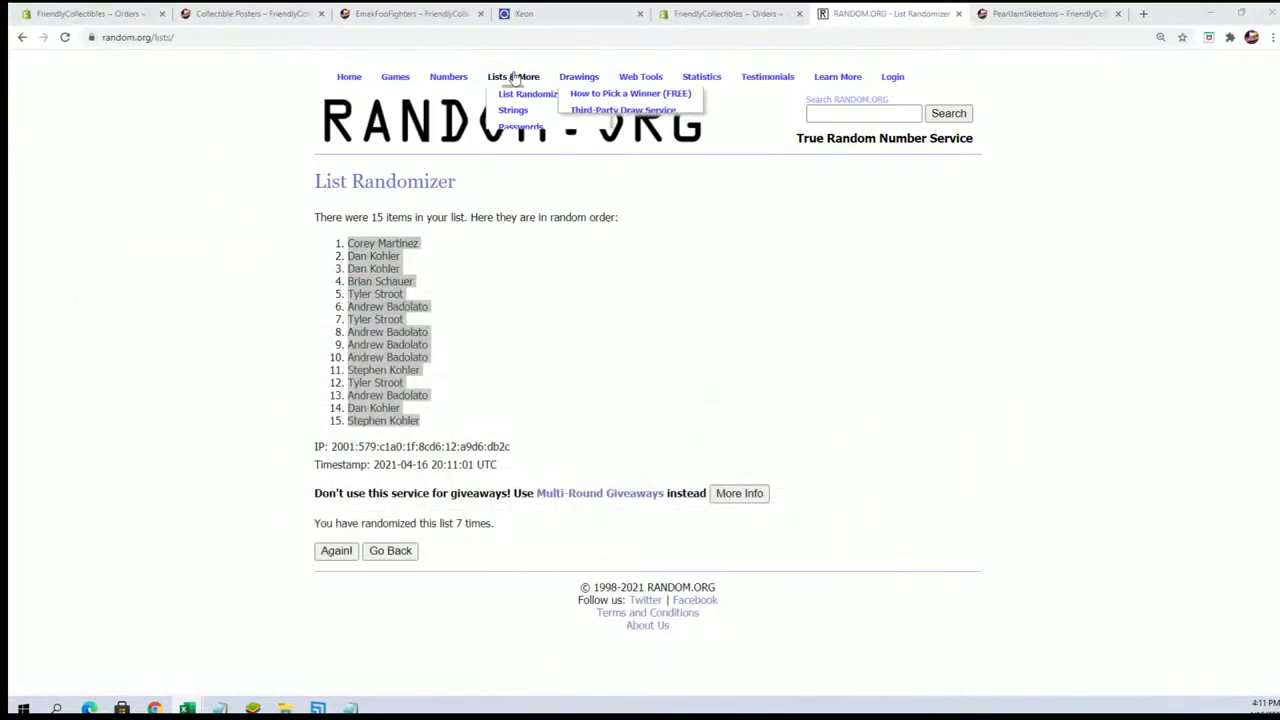
{"action": "left_click", "coordinate": [525, 94]}
{"action": "key", "text": "alt+Tab"}
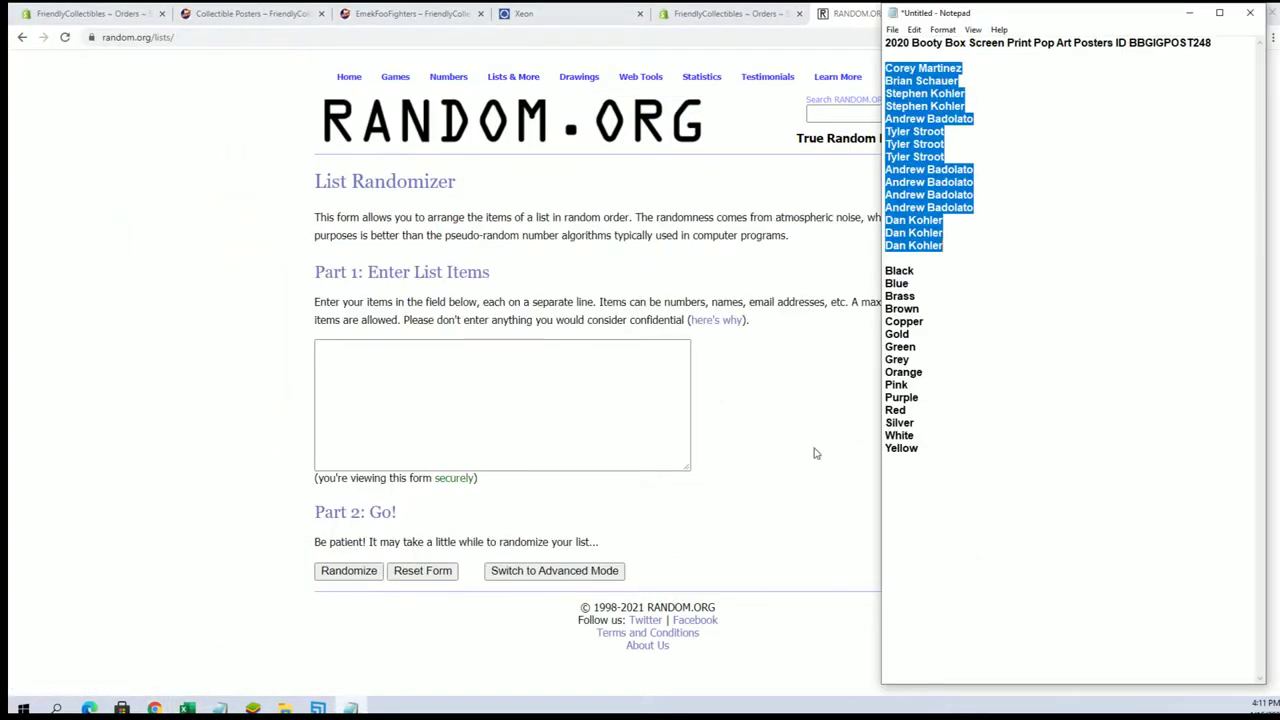
{"action": "left_click", "coordinate": [1063, 180]}
{"action": "left_click_drag", "start_coordinate": [929, 470], "coordinate": [894, 270]}
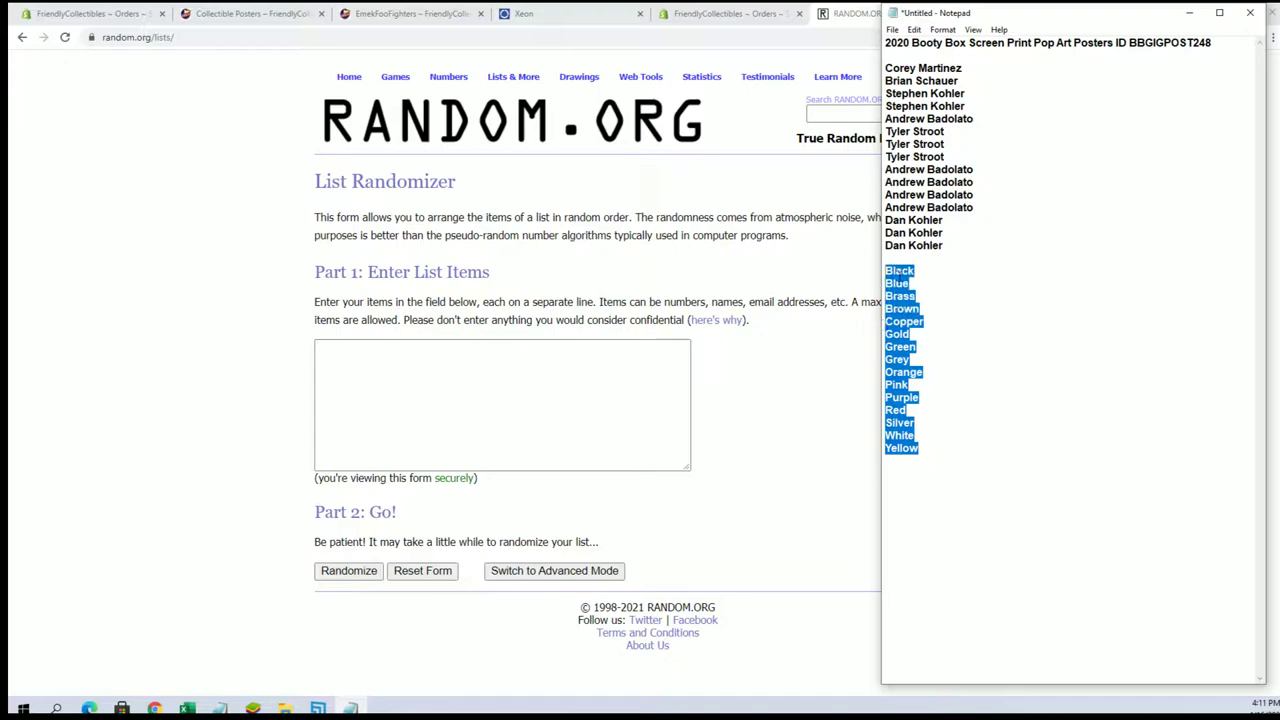
{"action": "right_click", "coordinate": [894, 270]}
{"action": "left_click", "coordinate": [943, 318]}
{"action": "left_click", "coordinate": [394, 391]}
{"action": "right_click", "coordinate": [394, 391]}
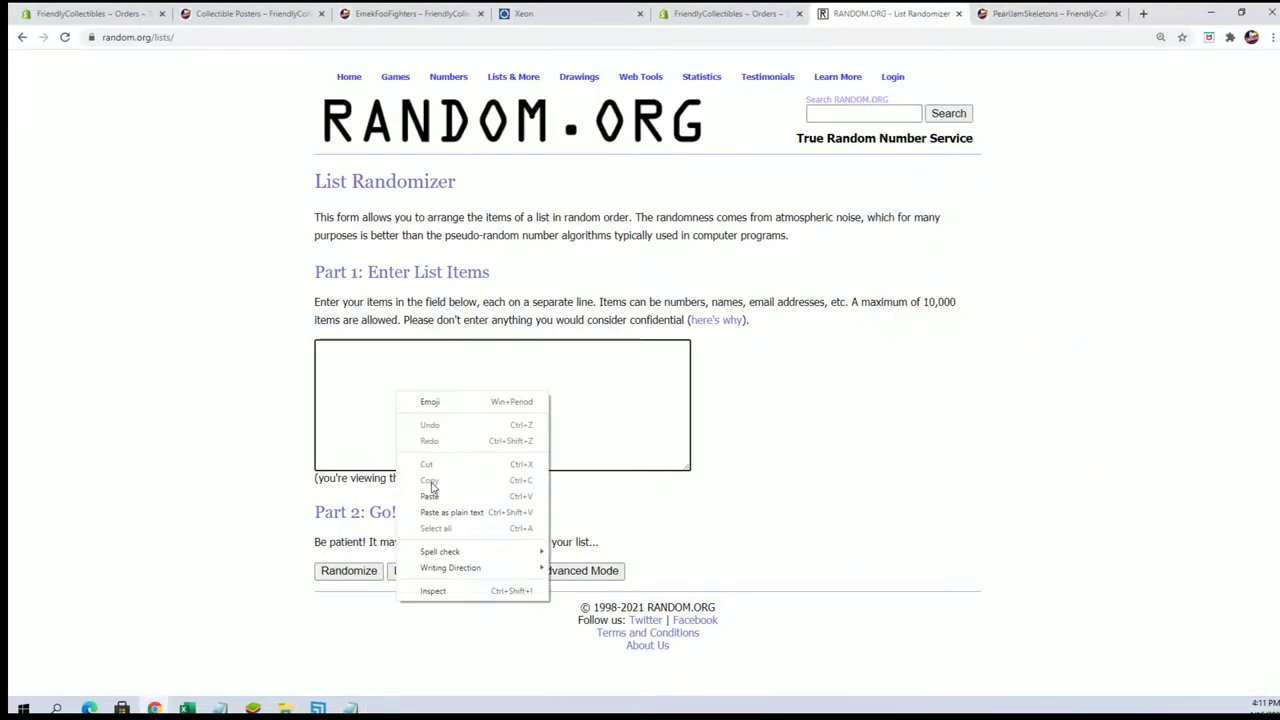
{"action": "left_click", "coordinate": [430, 497]}
Step: Randomize the colours seven times and select the final order, Black to Brass
{"action": "left_click", "coordinate": [352, 571]}
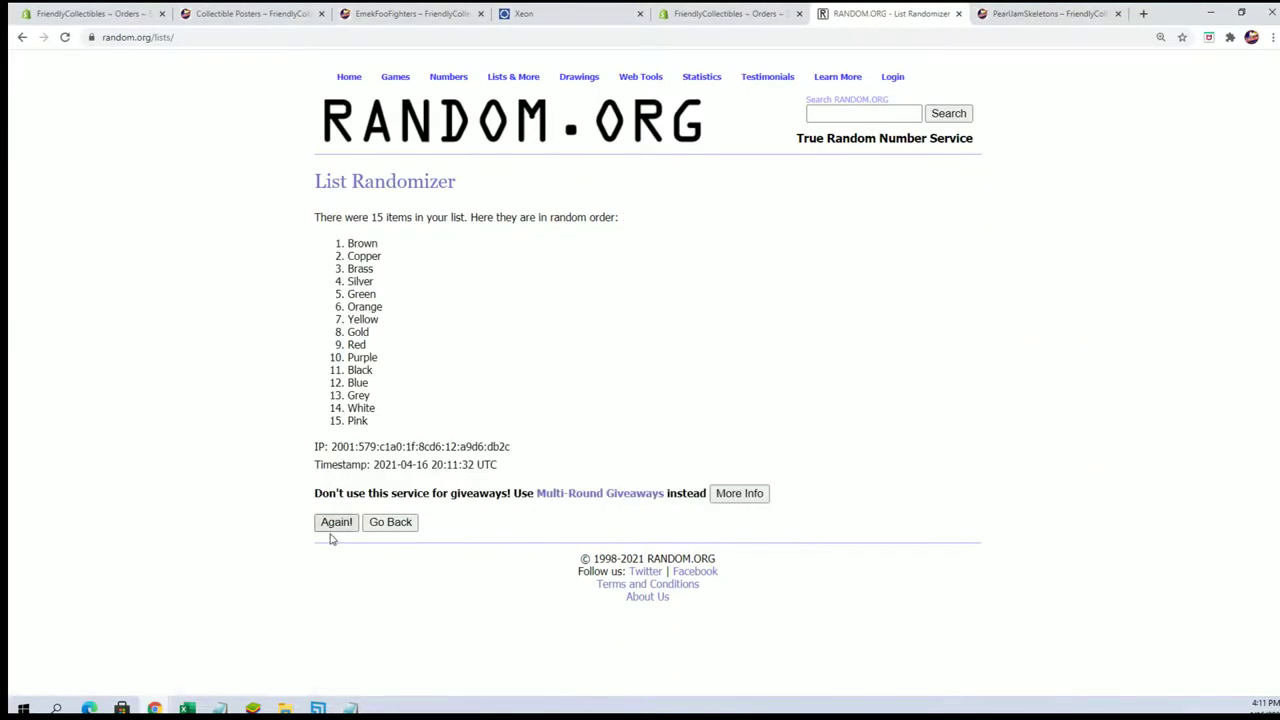
{"action": "left_click", "coordinate": [335, 530]}
{"action": "left_click", "coordinate": [337, 553]}
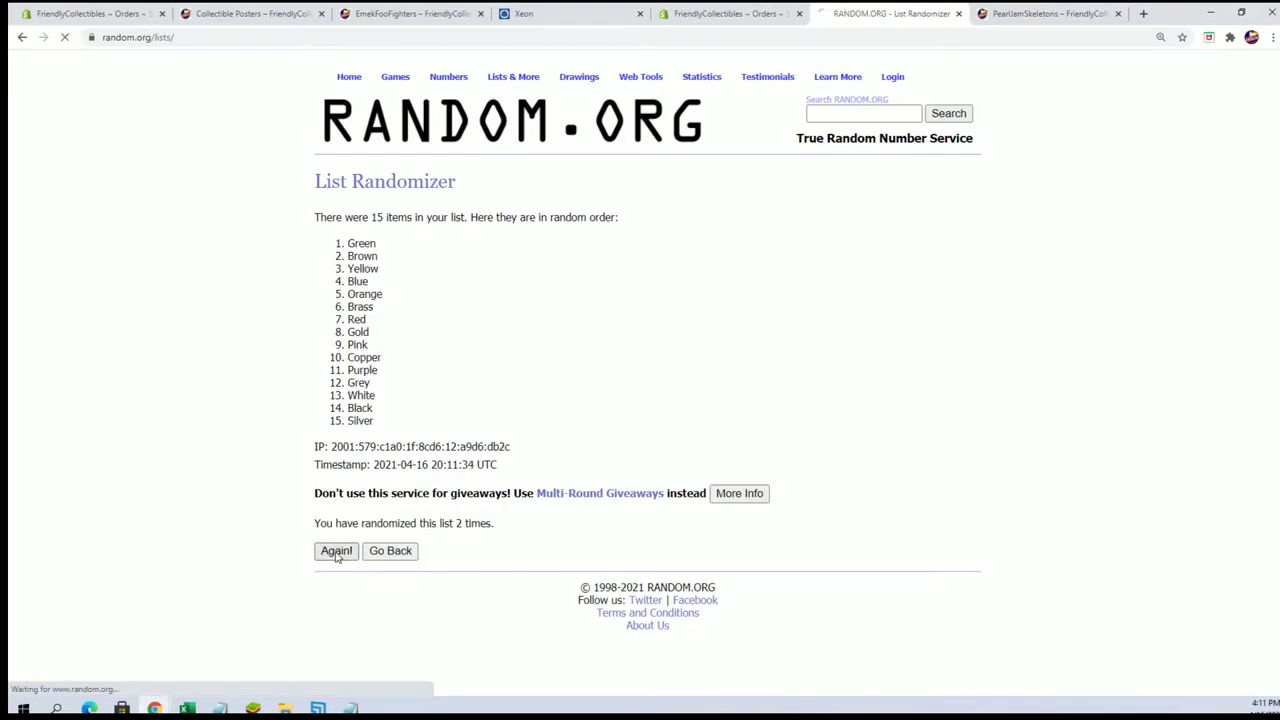
{"action": "left_click", "coordinate": [338, 555]}
{"action": "left_click", "coordinate": [337, 551]}
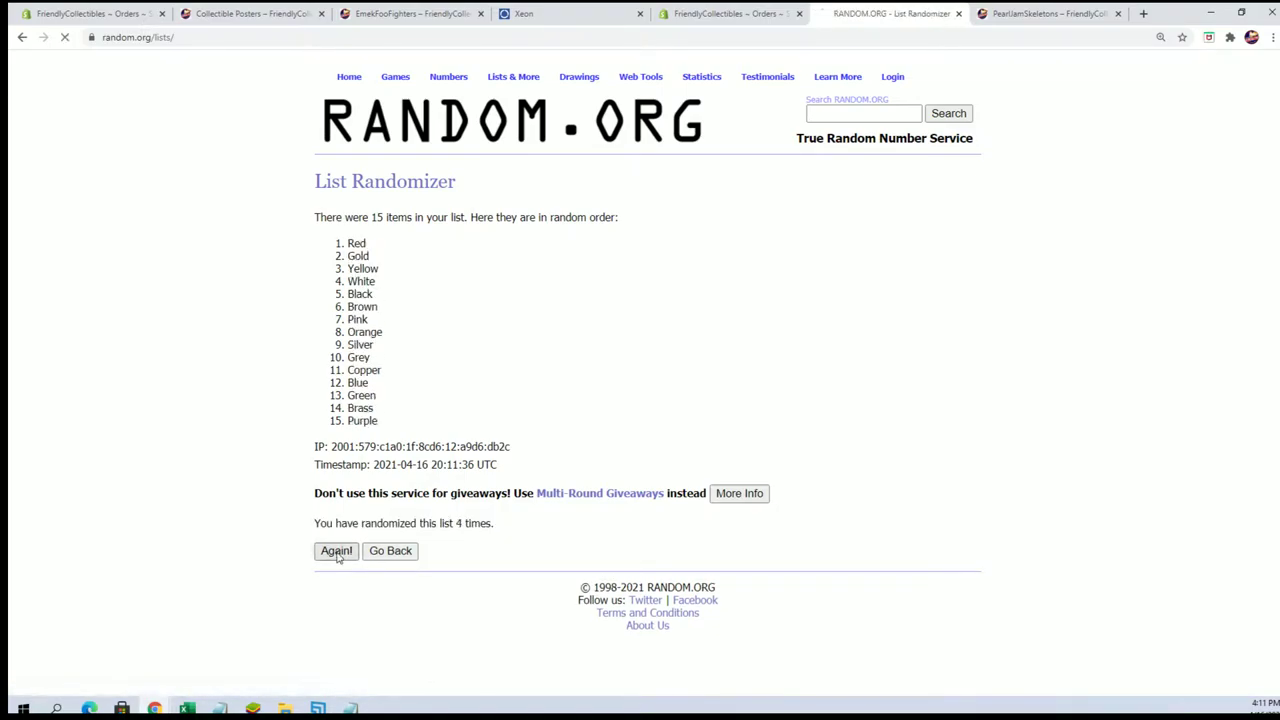
{"action": "left_click", "coordinate": [337, 551]}
{"action": "left_click", "coordinate": [337, 551]}
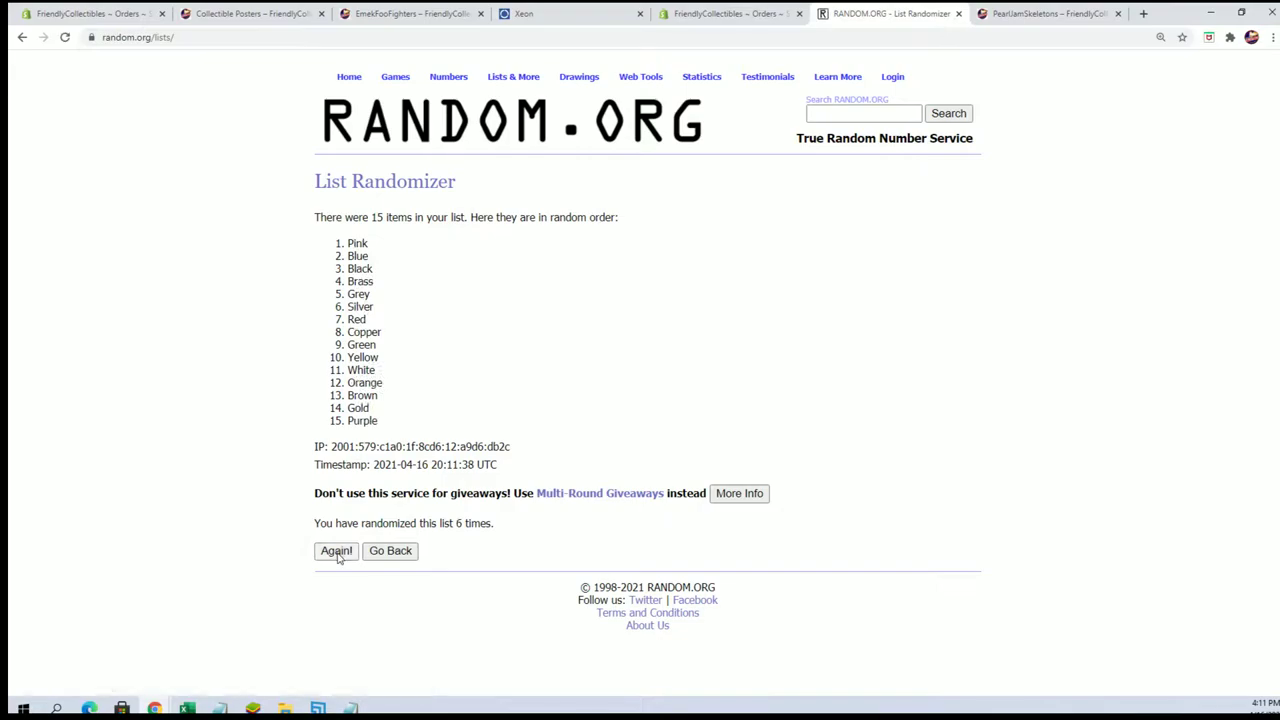
{"action": "left_click_drag", "start_coordinate": [359, 243], "coordinate": [390, 421]}
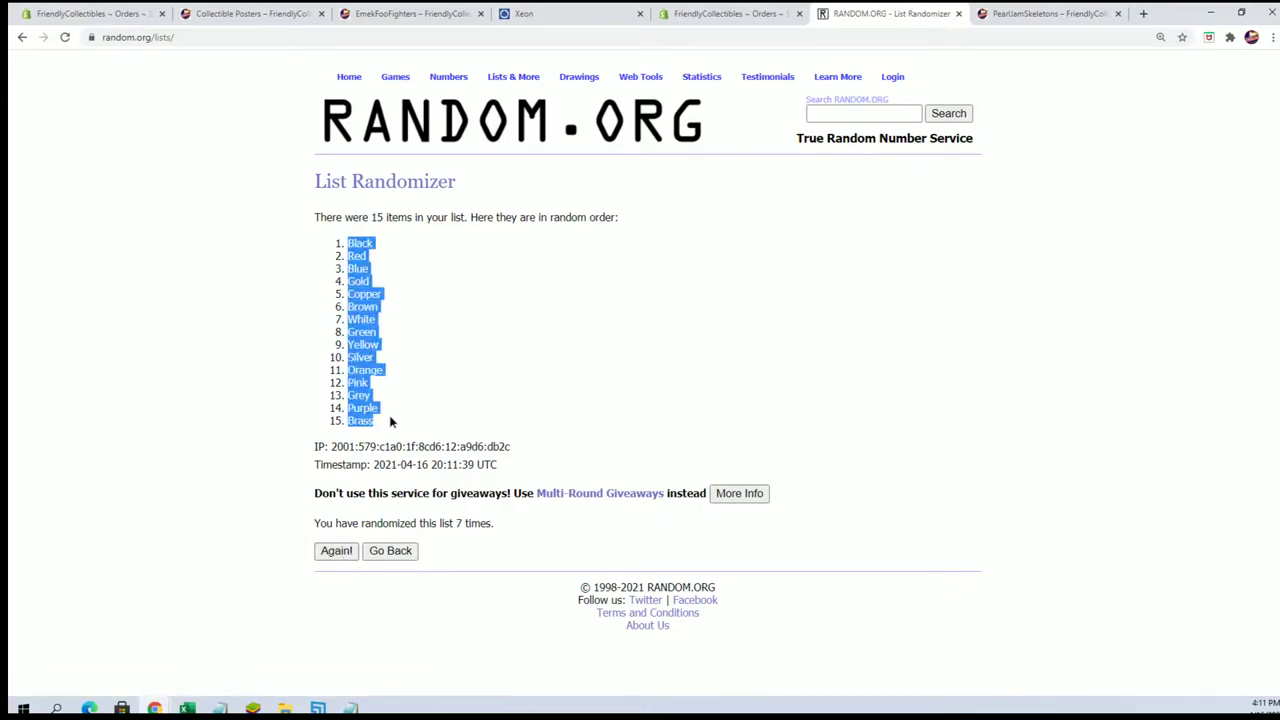
Step: Paste the shuffled colours into B2 of MASTER LIST as plain text with Paste Special
{"action": "mouse_move", "coordinate": [178, 708]}
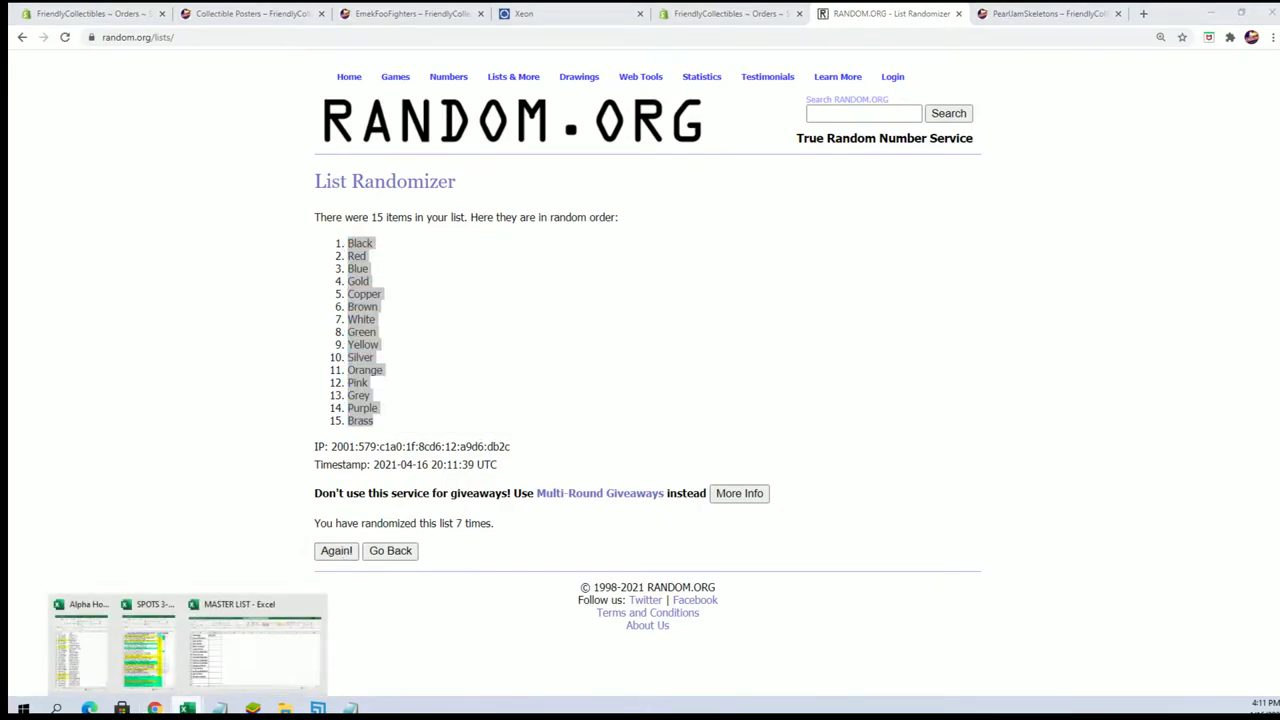
{"action": "left_click", "coordinate": [225, 635]}
{"action": "right_click", "coordinate": [271, 209]}
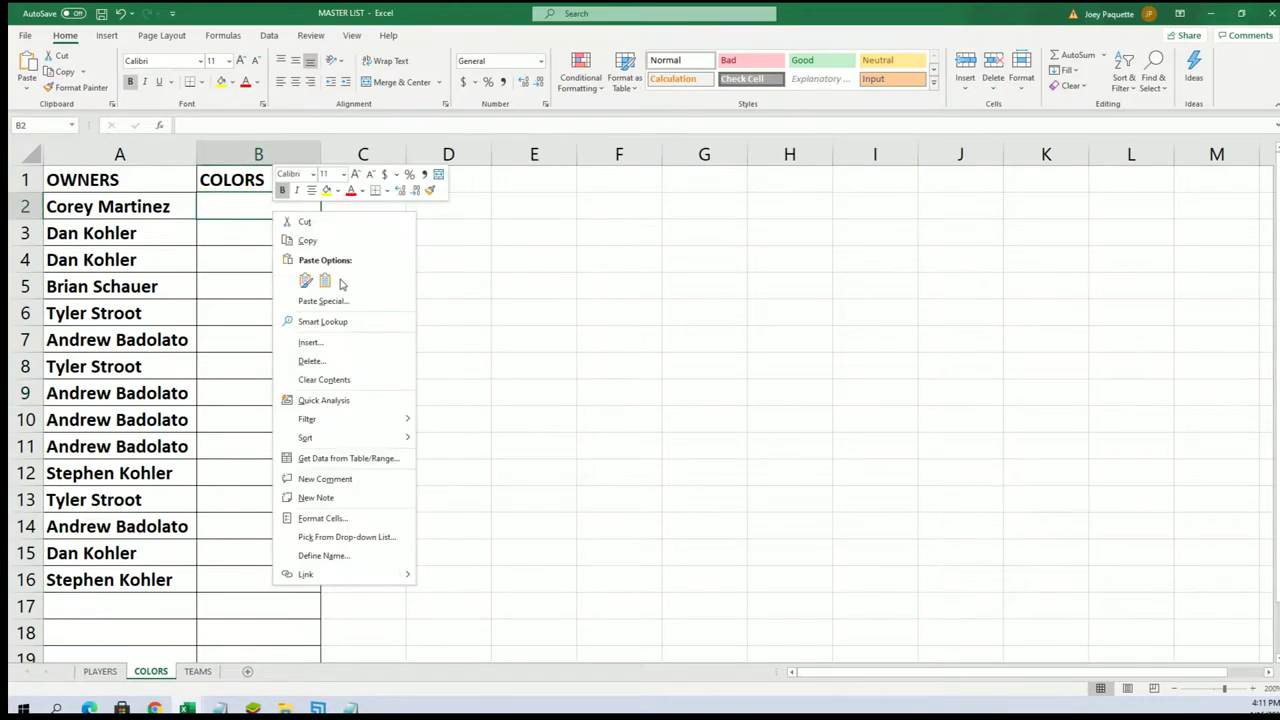
{"action": "key", "text": "Escape"}
{"action": "key", "text": "ctrl+alt+v"}
{"action": "left_click", "coordinate": [254, 218]}
{"action": "left_click", "coordinate": [256, 226]}
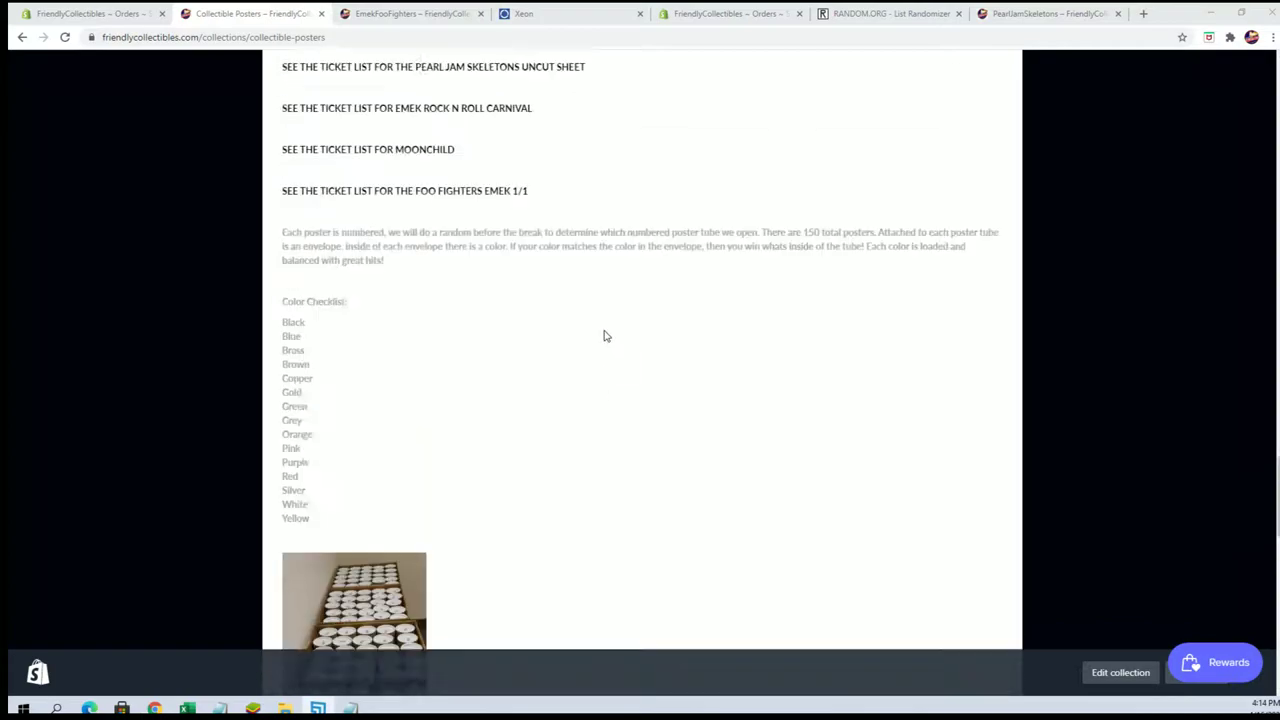
Step: Open the Foo Fighters Emek 1/1 ticket list and scroll to its ten entries below the poster
{"action": "scroll", "coordinate": [606, 331], "scroll_direction": "down", "scroll_amount": 2}
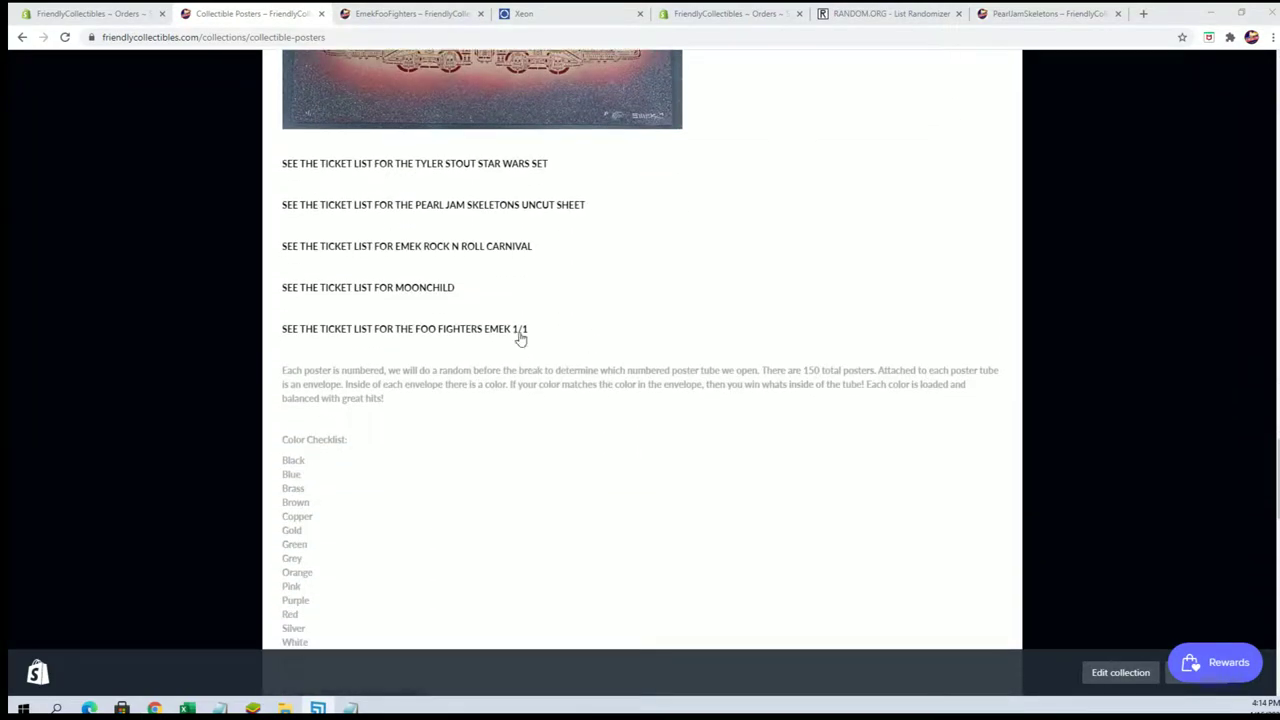
{"action": "left_click", "coordinate": [460, 337]}
{"action": "scroll", "coordinate": [667, 260], "scroll_direction": "down", "scroll_amount": 4}
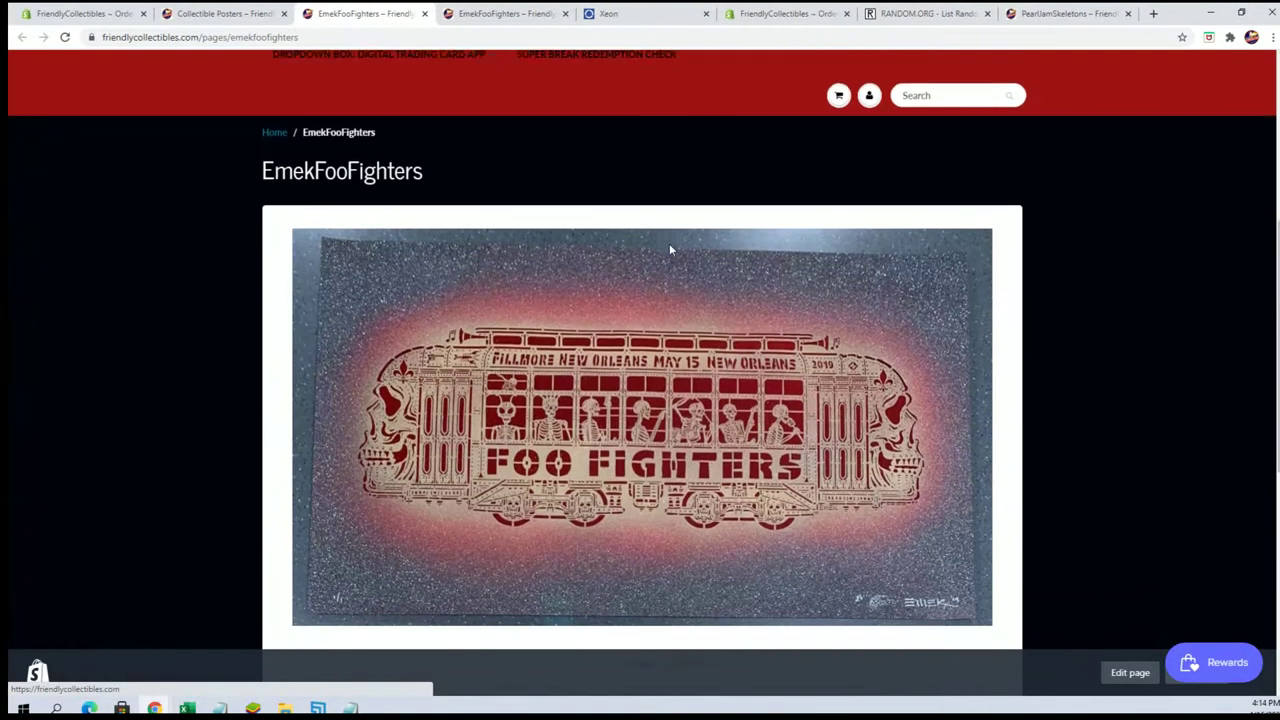
{"action": "scroll", "coordinate": [670, 249], "scroll_direction": "down", "scroll_amount": 1}
{"action": "scroll", "coordinate": [680, 295], "scroll_direction": "down", "scroll_amount": 4}
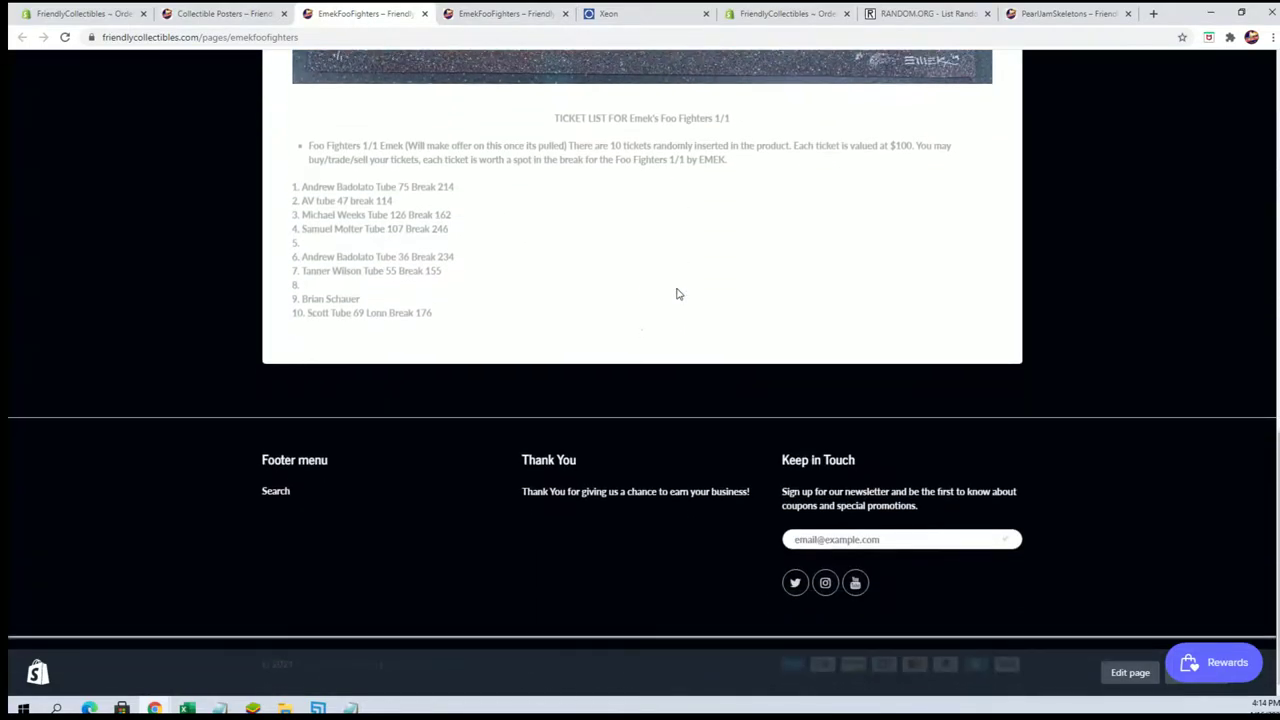
{"action": "left_click_drag", "start_coordinate": [364, 337], "coordinate": [366, 349]}
{"action": "left_click", "coordinate": [404, 355]}
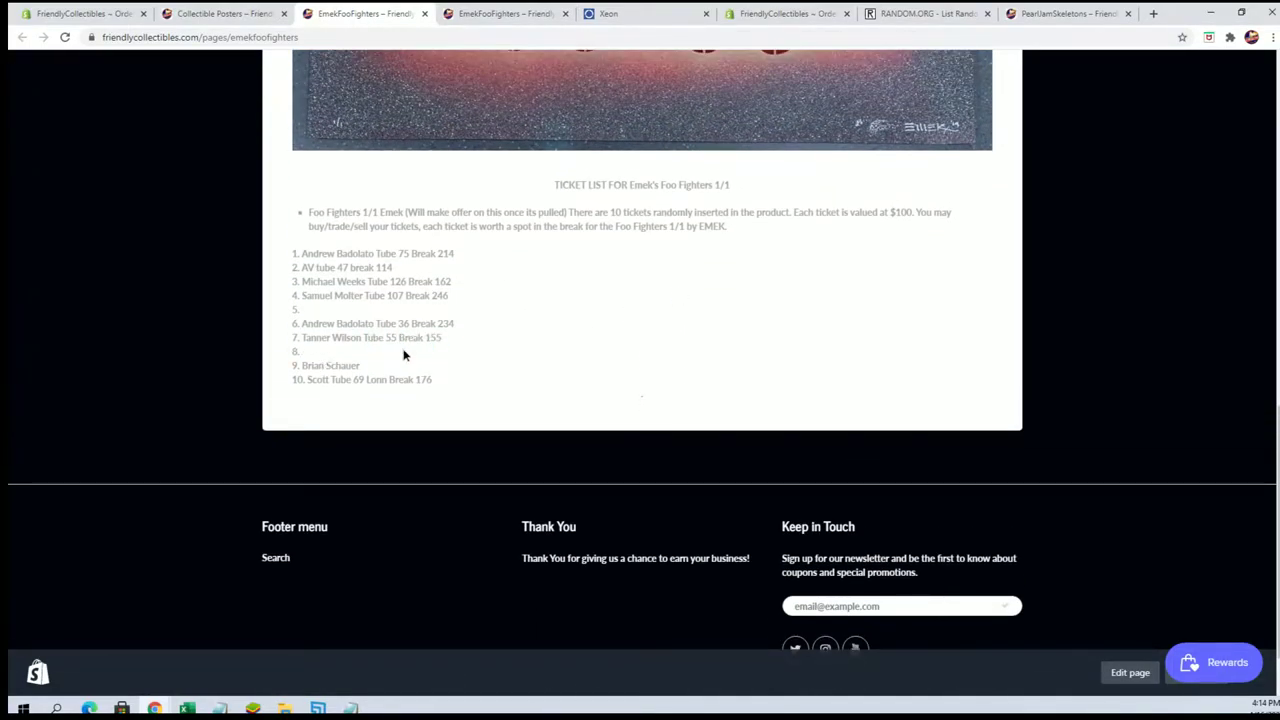
{"action": "scroll", "coordinate": [516, 344], "scroll_direction": "up", "scroll_amount": 3}
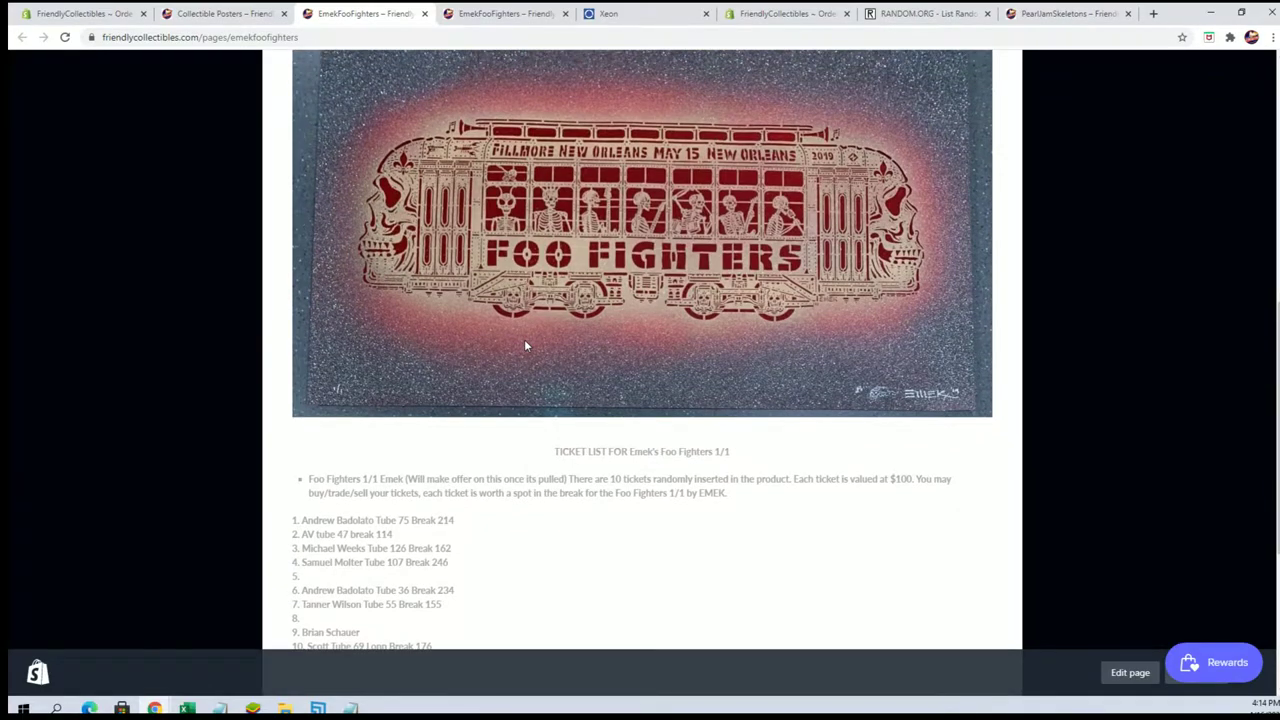
{"action": "scroll", "coordinate": [525, 345], "scroll_direction": "down", "scroll_amount": 1}
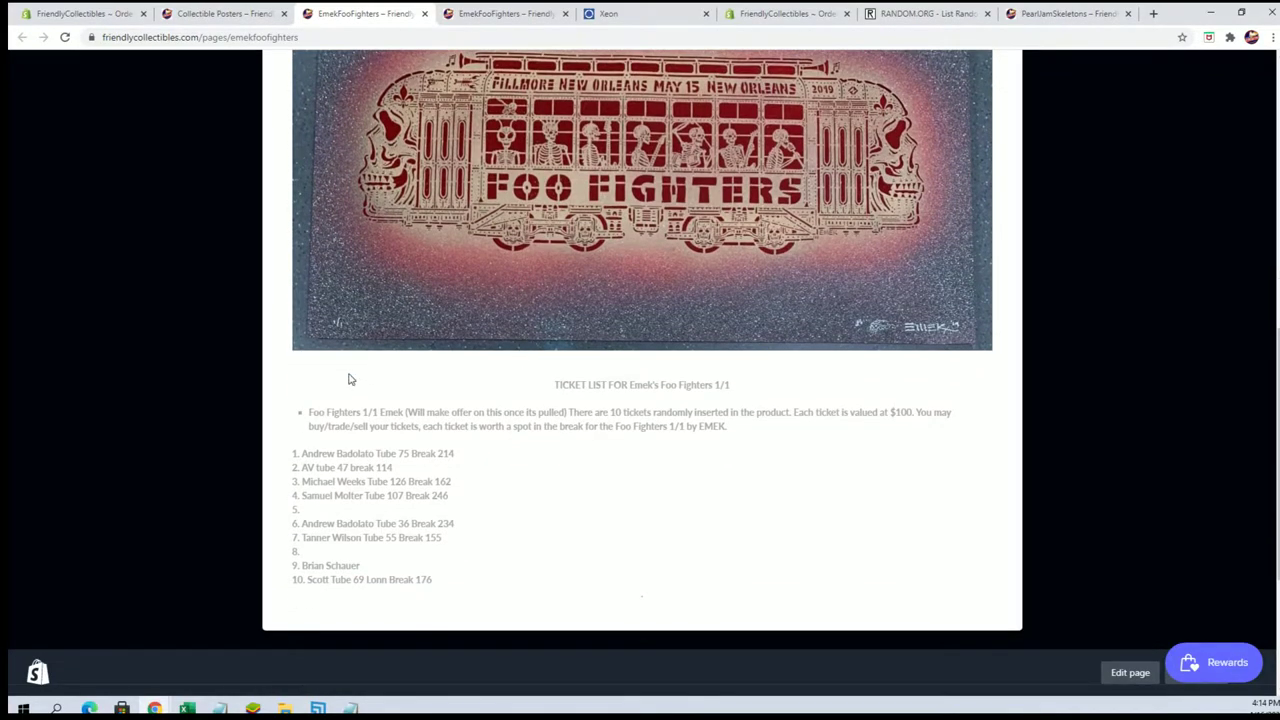